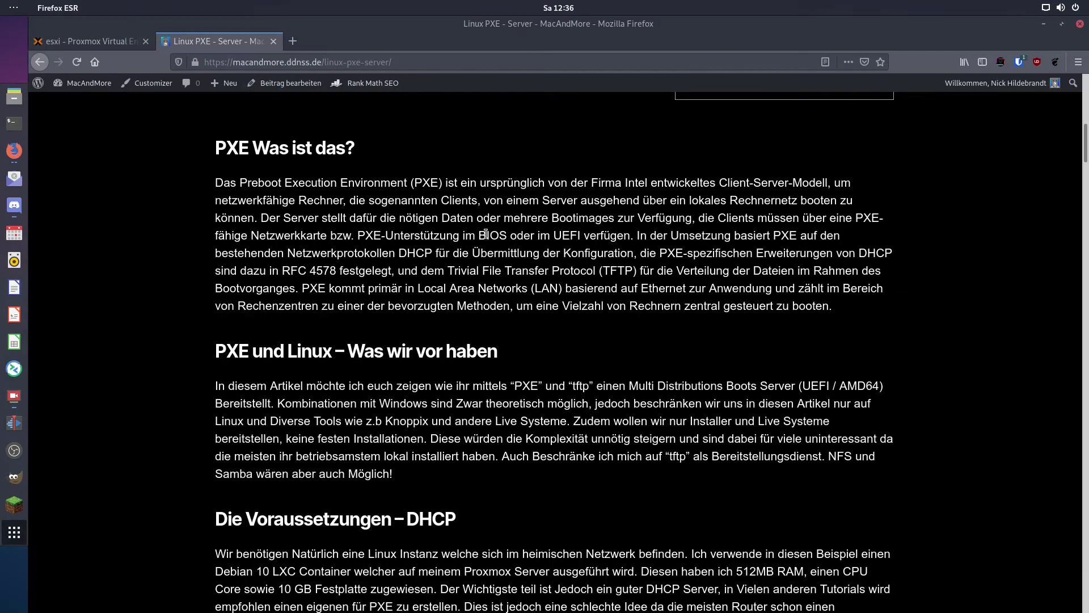
Scroll the Linux PXE article to its installation commands and switch to container 119's console
{"action": "scroll", "coordinate": [537, 252], "scroll_direction": "down", "scroll_amount": 6}
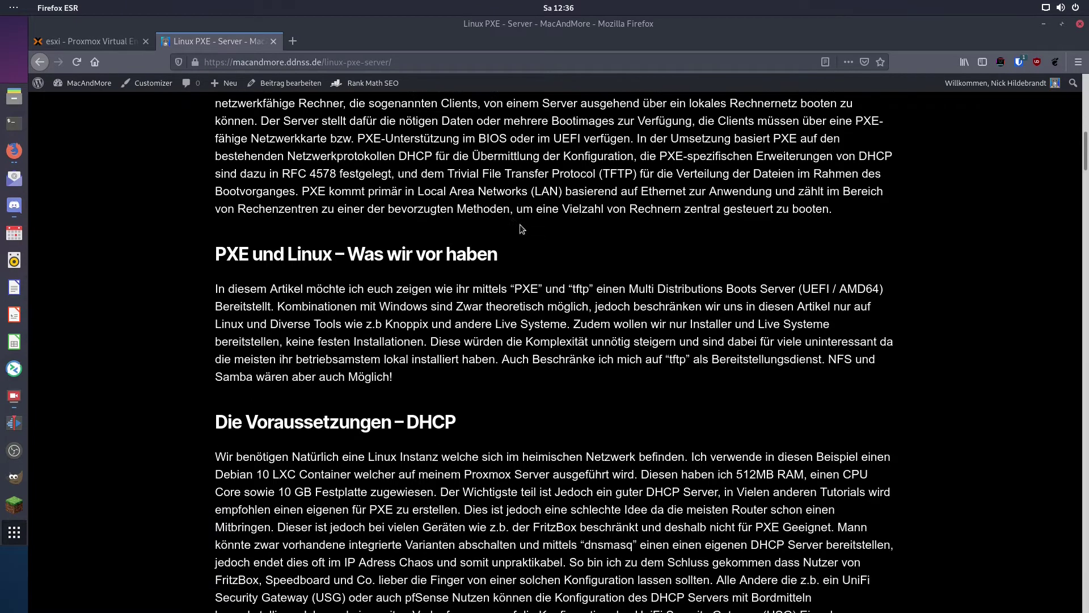
{"action": "scroll", "coordinate": [541, 191], "scroll_direction": "down", "scroll_amount": 2}
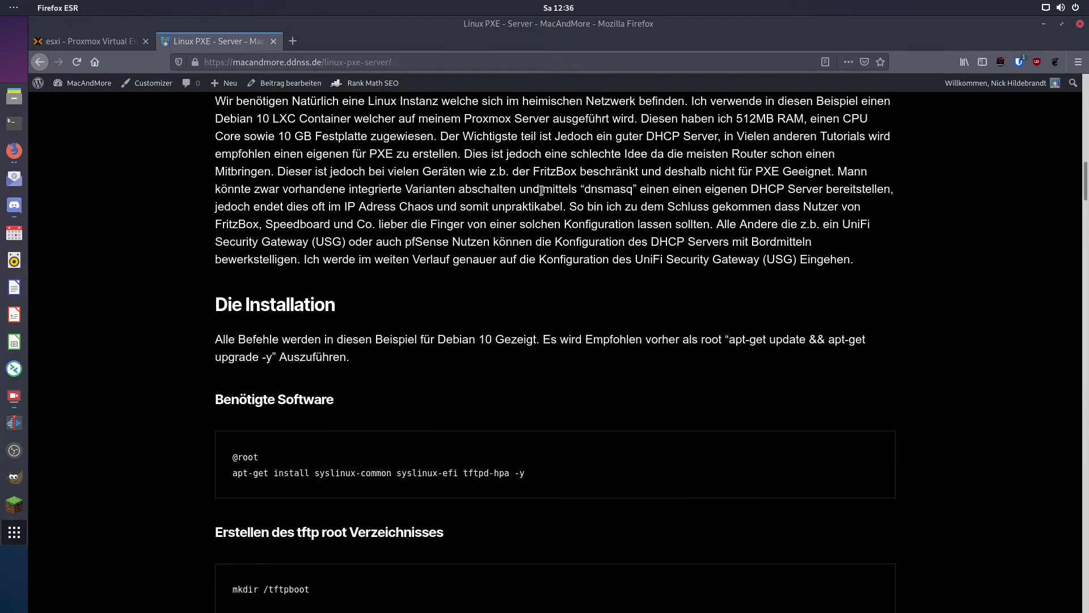
{"action": "key", "text": "ctrl+shift+Tab"}
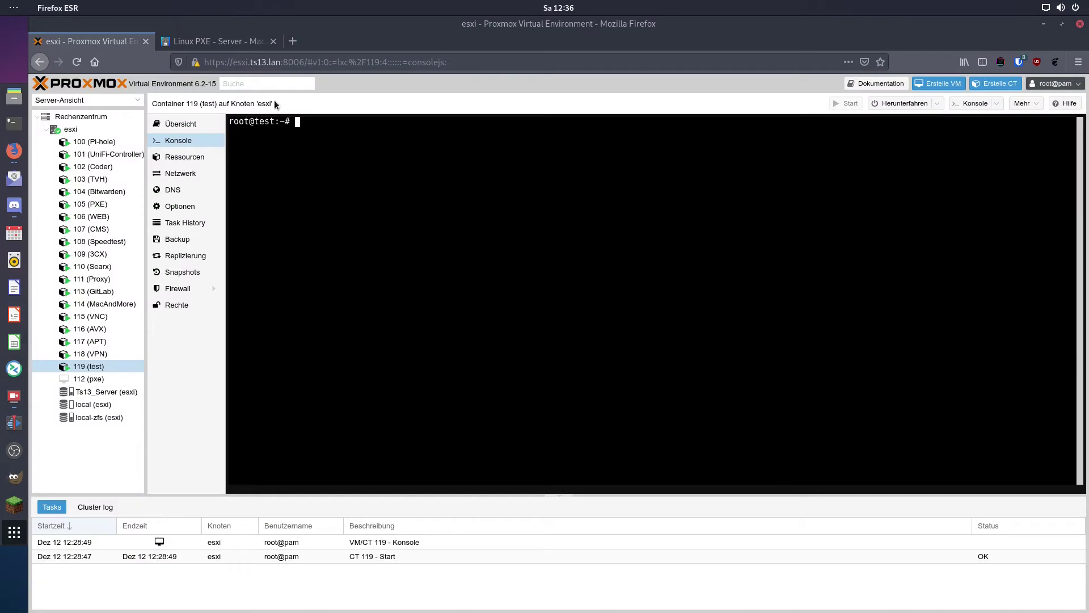
Install syslinux-common, syslinux-efi and tftpd-hpa via apt-get in container 119, then create /tftpboot
{"action": "key", "text": "ctrl+Tab"}
{"action": "key", "text": "ctrl+shift+Tab"}
{"action": "type", "text": "apt-get install syslinux-common syslinux-efi tftpd-hpa -y"}
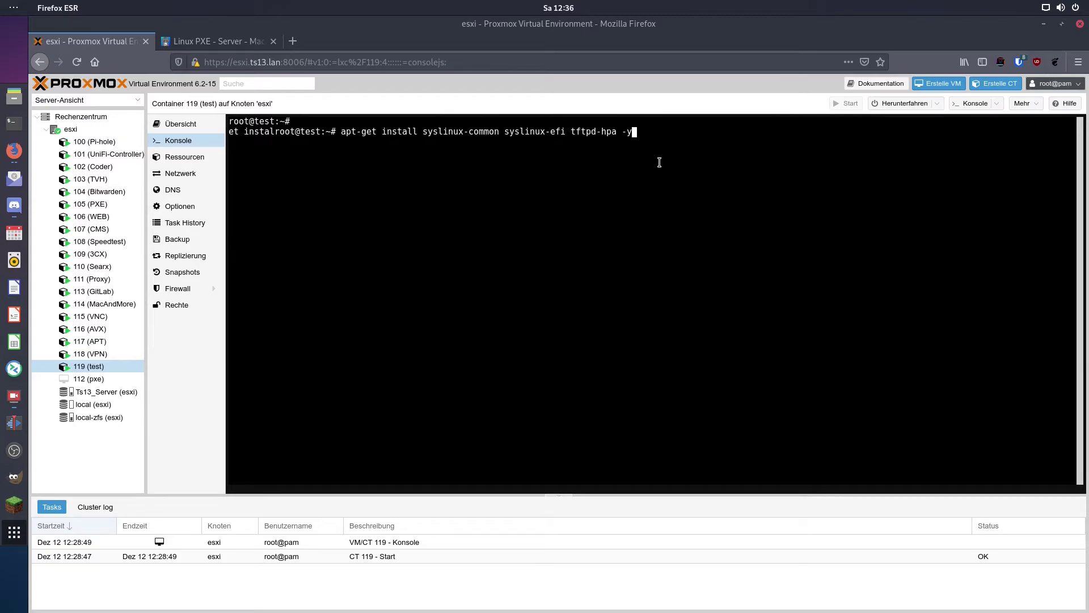
{"action": "key", "text": "Return"}
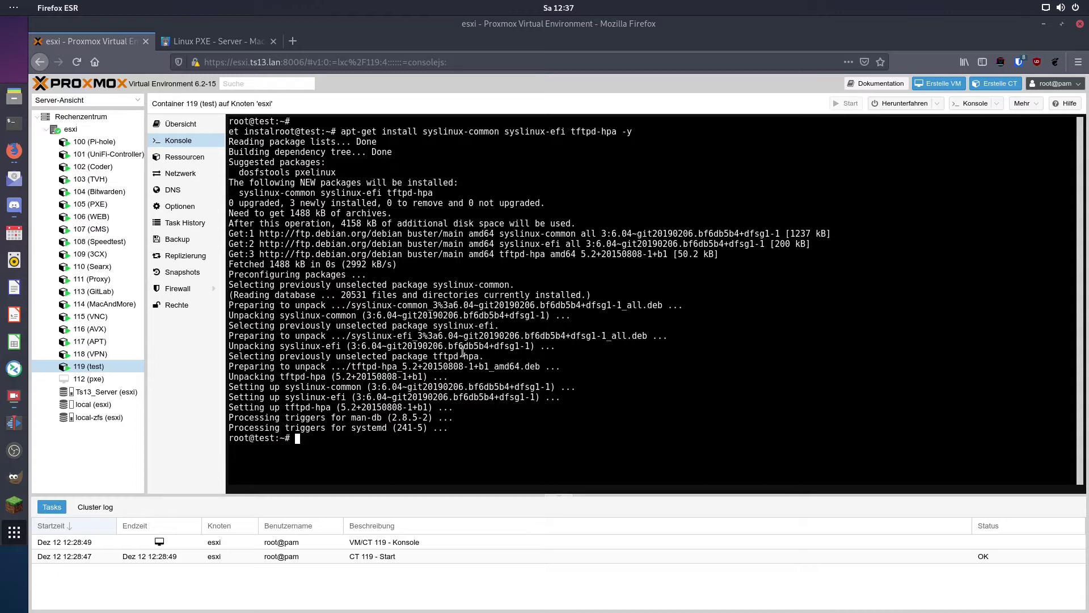
{"action": "type", "text": "mkdir /tftpboot"}
{"action": "key", "text": "Return"}
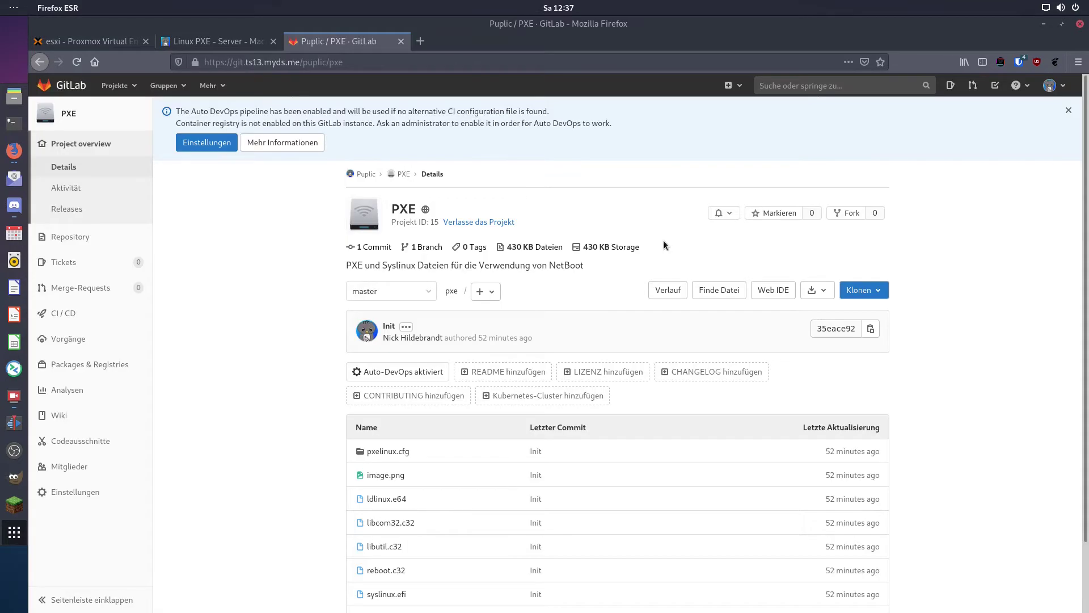
Review the GitLab PXE repository's file list, including pxelinux.cfg and vesamenu.c32
{"action": "scroll", "coordinate": [681, 295], "scroll_direction": "down", "scroll_amount": 2}
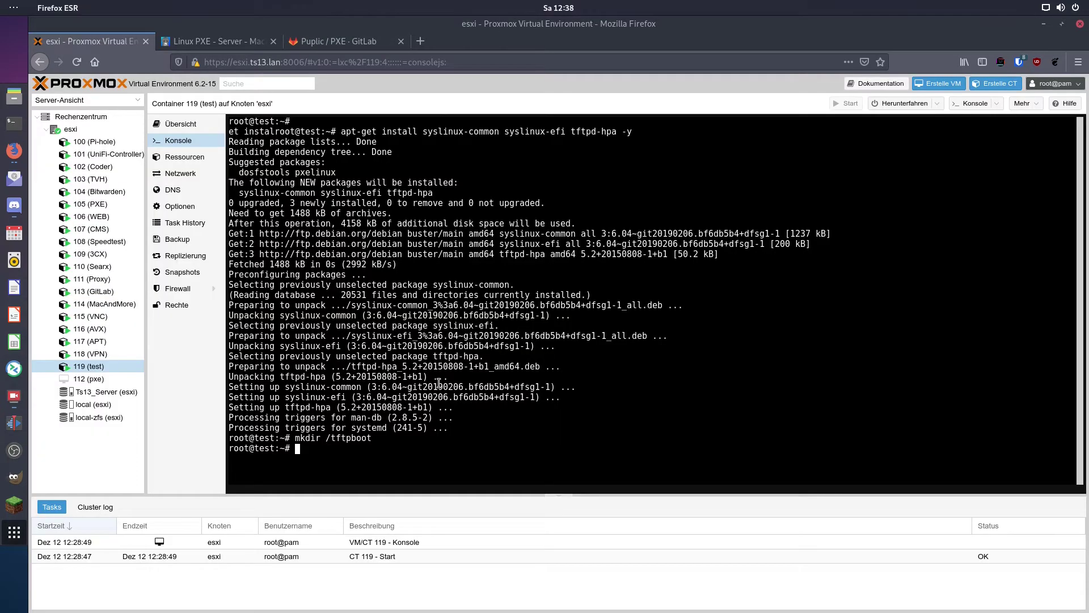
Paste and run the git clone command that copies the PXE repository into /tftpboot
{"action": "right_click", "coordinate": [399, 446]}
{"action": "left_click", "coordinate": [454, 321]}
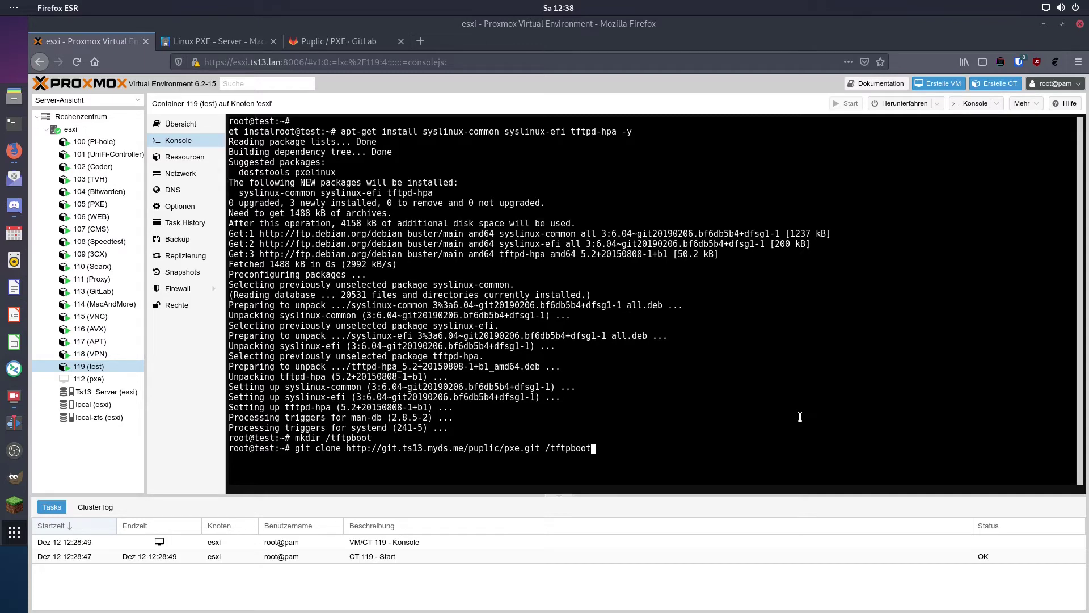
{"action": "key", "text": "Return"}
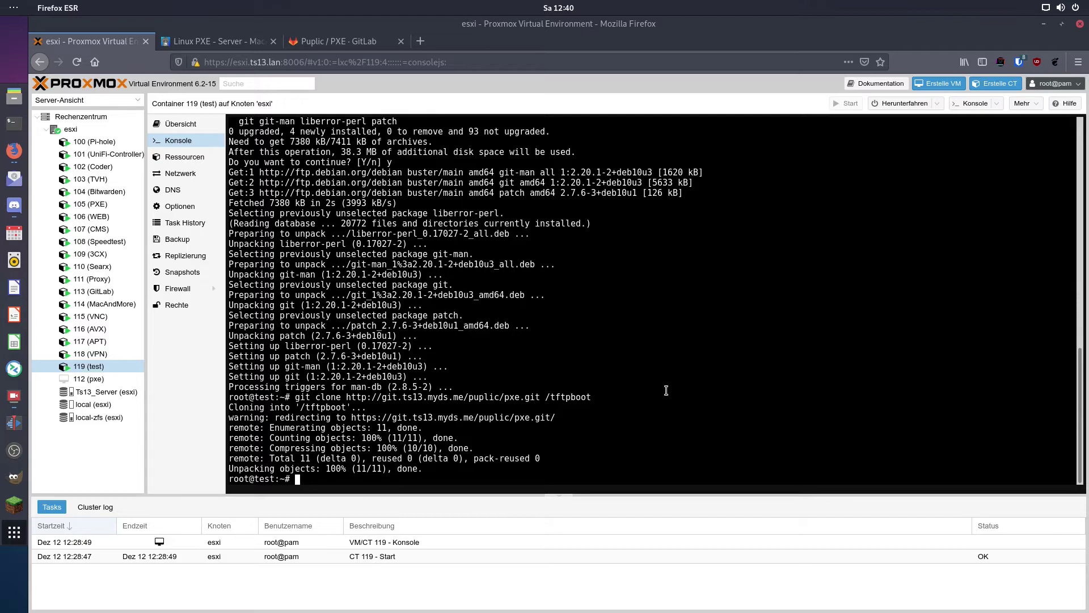
{"action": "type", "text": "nan"}
{"action": "type", "text": "o /etc/"}
{"action": "type", "text": "default/"}
{"action": "type", "text": "t"}
Change TFTP_DIRECTORY from /srv/tftp to "/tftpboot" in /etc/default/tftpd-hpa, save, and clear the console
{"action": "key", "text": "Tab"}
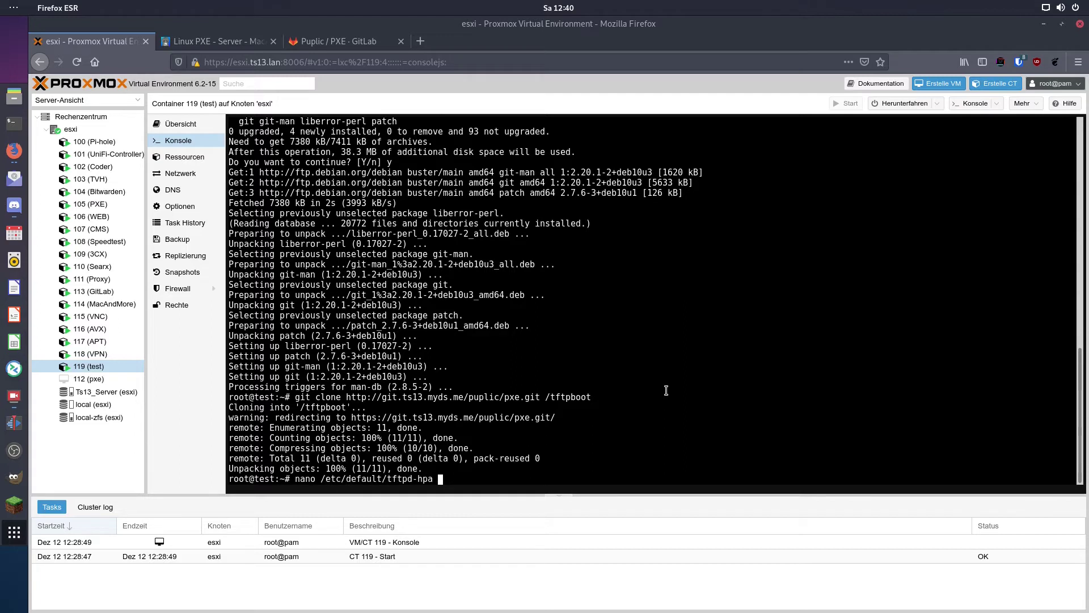
{"action": "key", "text": "Return"}
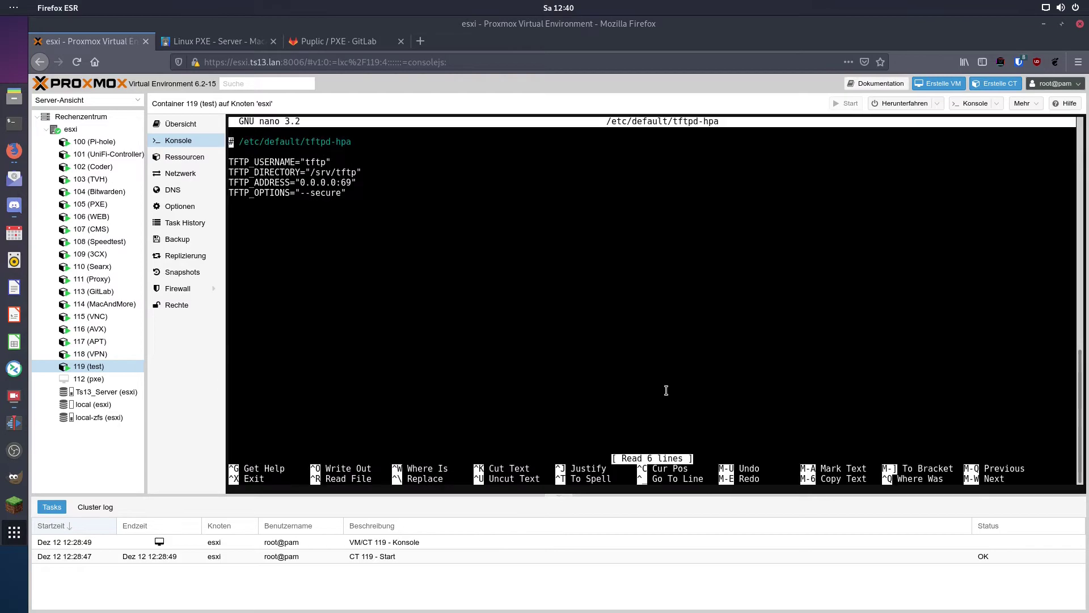
{"action": "key", "text": "Down"}
{"action": "key", "text": "Down"}
{"action": "key", "text": "Down"}
{"action": "key", "text": "Right"}
{"action": "key", "text": "Right"}
{"action": "key", "text": "Right"}
{"action": "key", "text": "Right"}
{"action": "key", "text": "Right"}
{"action": "key", "text": "Right"}
{"action": "key", "text": "Right"}
{"action": "key", "text": "Right"}
{"action": "key", "text": "Right"}
{"action": "key", "text": "Right"}
{"action": "key", "text": "Right"}
{"action": "key", "text": "Right"}
{"action": "key", "text": "Right"}
{"action": "key", "text": "Right"}
{"action": "key", "text": "Right"}
{"action": "key", "text": "Right"}
{"action": "key", "text": "Right"}
{"action": "key", "text": "Right"}
{"action": "key", "text": "Right"}
{"action": "key", "text": "Right"}
{"action": "key", "text": "Right"}
{"action": "key", "text": "Right"}
{"action": "key", "text": "Right"}
{"action": "key", "text": "Right"}
{"action": "key", "text": "Right"}
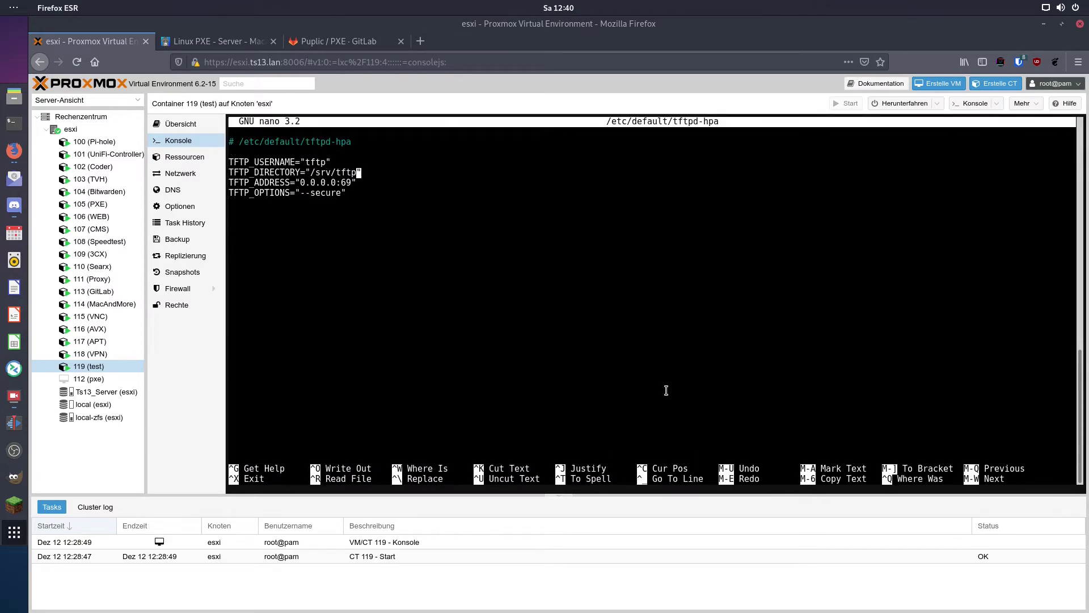
{"action": "key", "text": "BackSpace"}
{"action": "key", "text": "BackSpace"}
{"action": "key", "text": "BackSpace"}
{"action": "key", "text": "BackSpace"}
{"action": "key", "text": "BackSpace"}
{"action": "key", "text": "BackSpace"}
{"action": "key", "text": "BackSpace"}
{"action": "key", "text": "BackSpace"}
{"action": "type", "text": "tftpboot"}
{"action": "key", "text": "ctrl+o"}
{"action": "key", "text": "Return"}
{"action": "key", "text": "ctrl+x"}
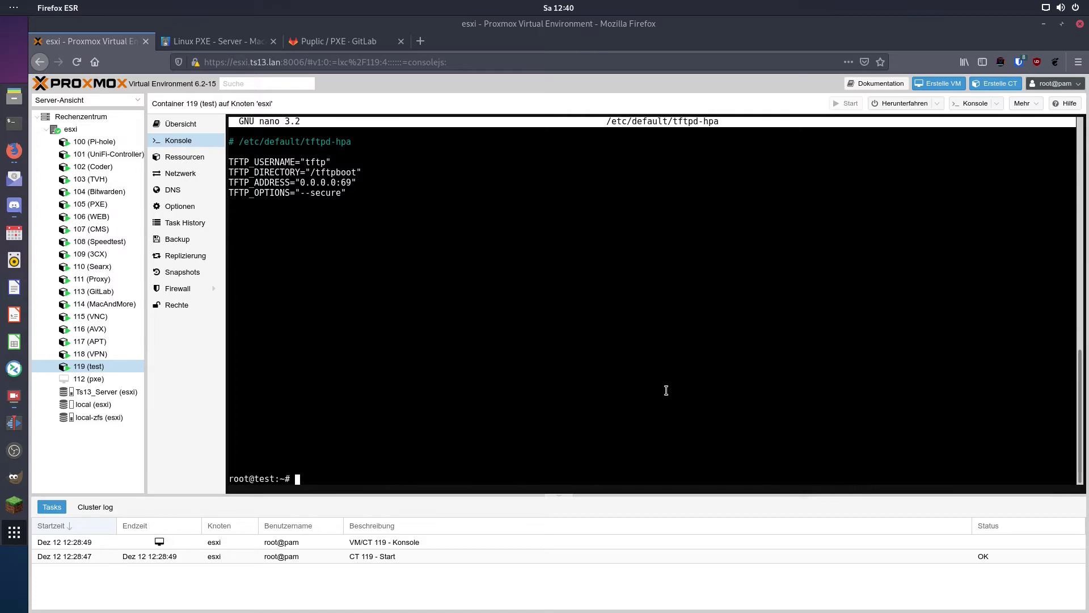
{"action": "key", "text": "ctrl+l"}
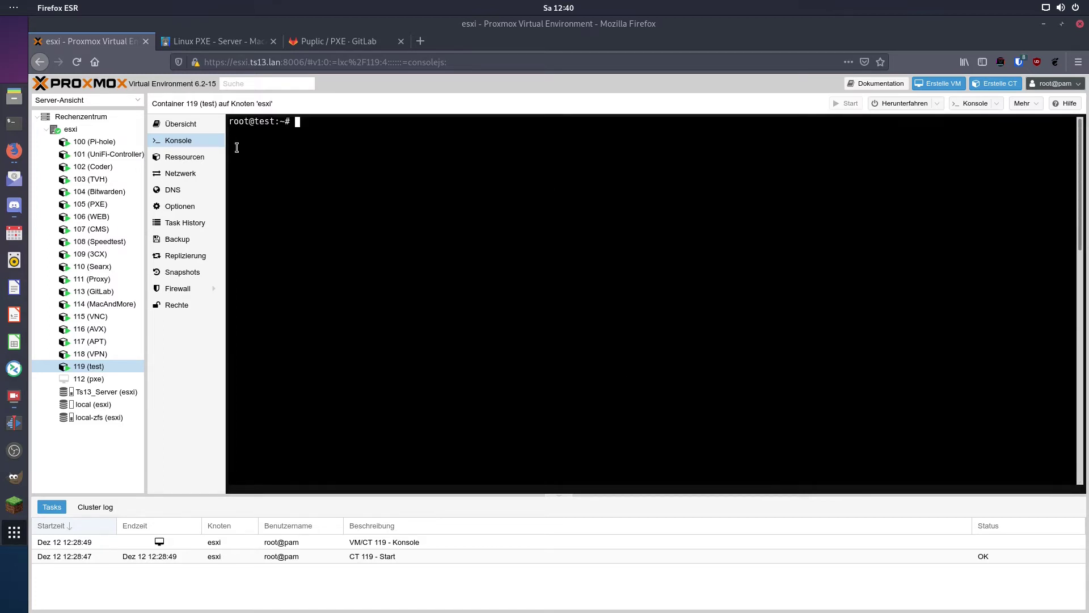
Restart tftpd-hpa.service with systemctl, then switch to the UniFi Network controller
{"action": "middle_click", "coordinate": [688, 236]}
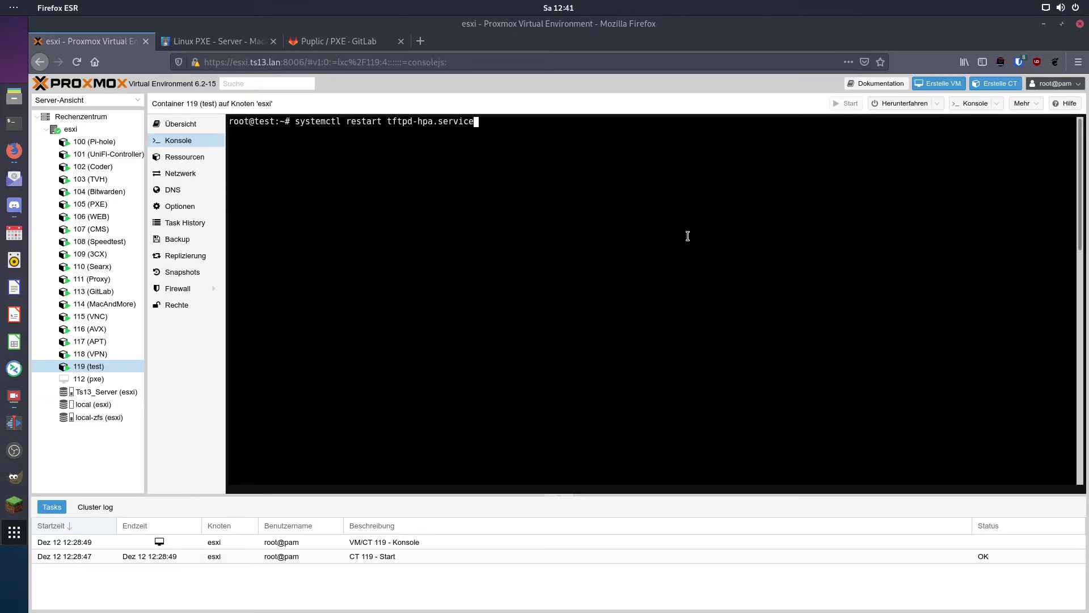
{"action": "key", "text": "Return"}
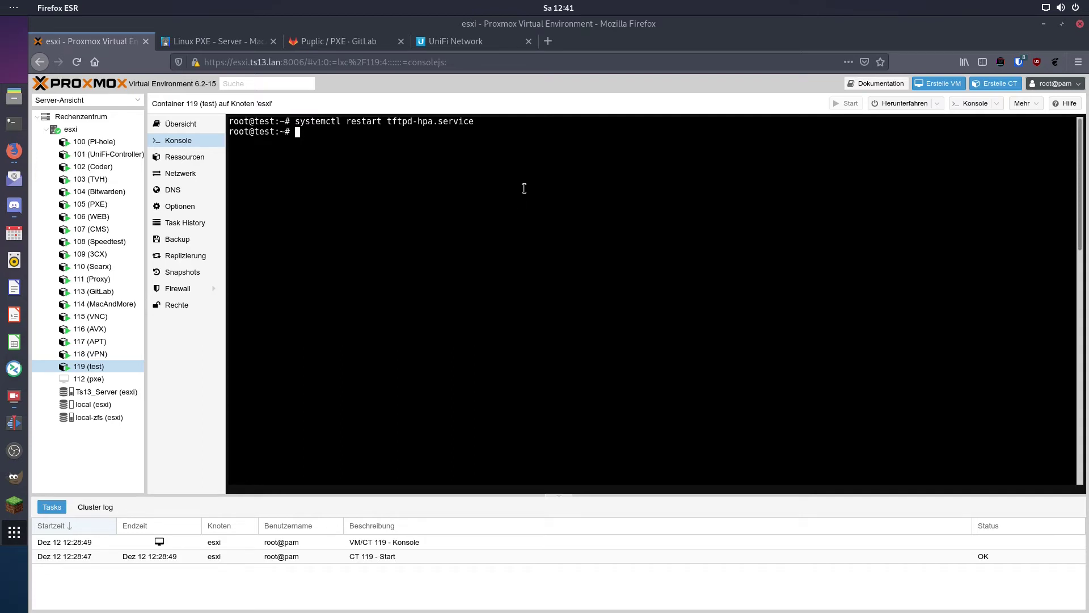
{"action": "key", "text": "alt+4"}
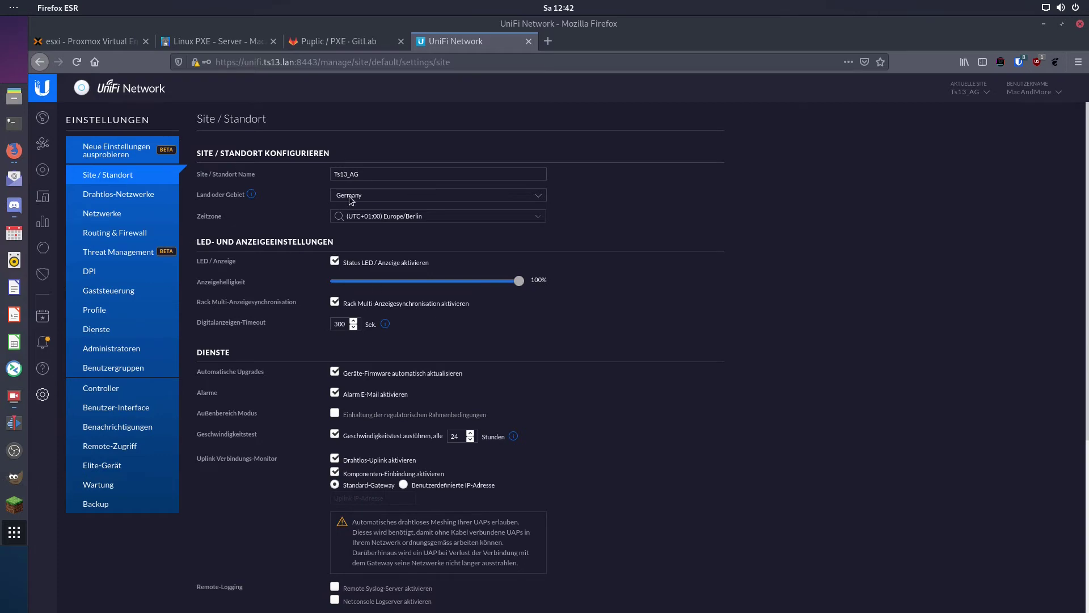
Verify Ts13_LAN's DHCP network boot settings: server 192.168.1.30 and boot file syslinux.efi
{"action": "left_click", "coordinate": [120, 215]}
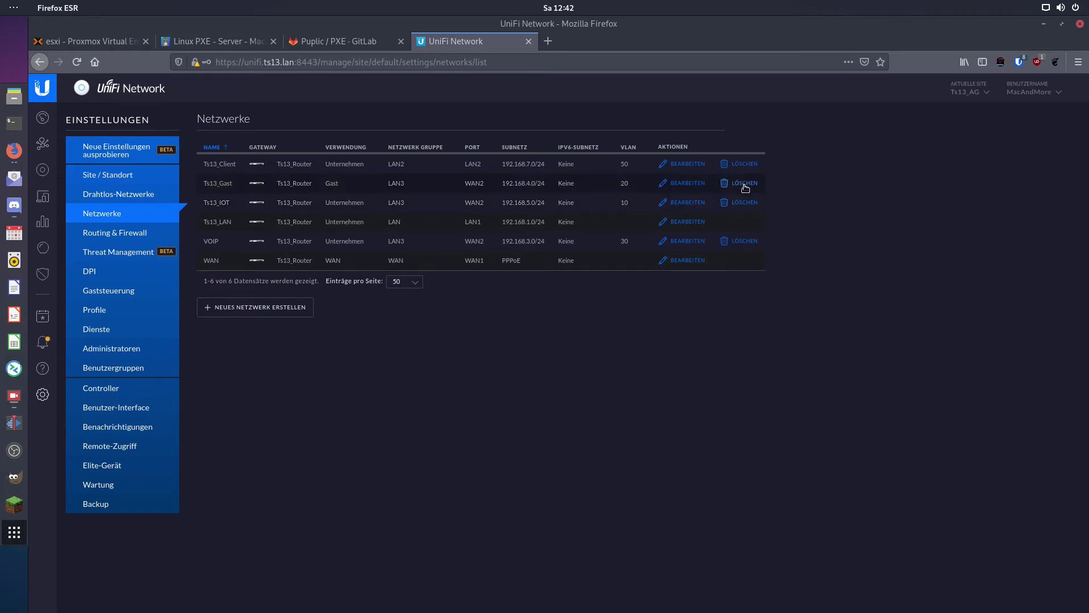
{"action": "left_click", "coordinate": [687, 221]}
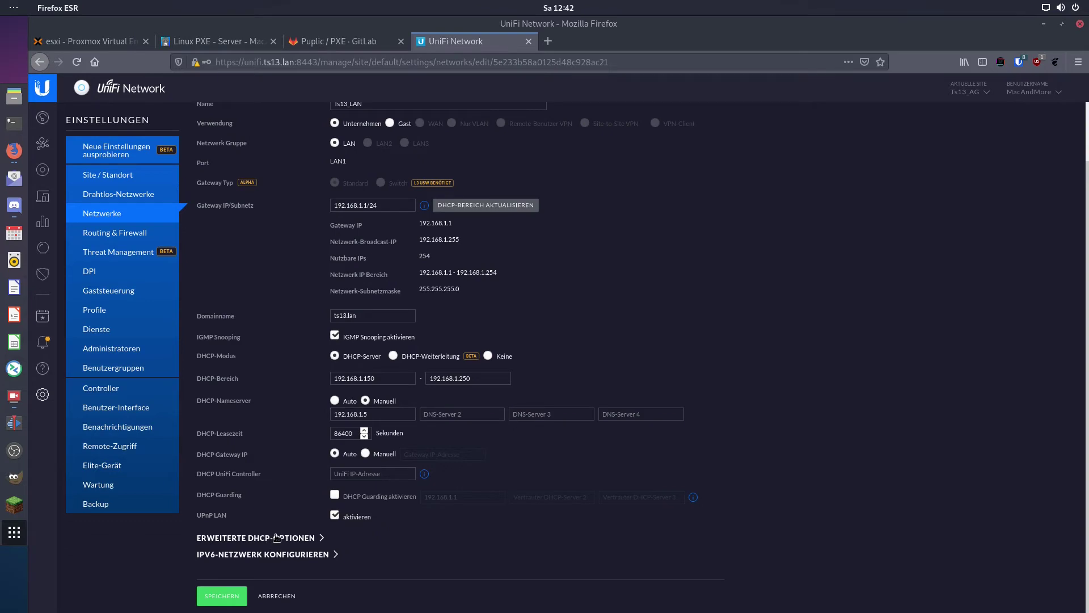
{"action": "left_click", "coordinate": [714, 533]}
{"action": "scroll", "coordinate": [715, 536], "scroll_direction": "down", "scroll_amount": 1}
{"action": "scroll", "coordinate": [715, 532], "scroll_direction": "down", "scroll_amount": 2}
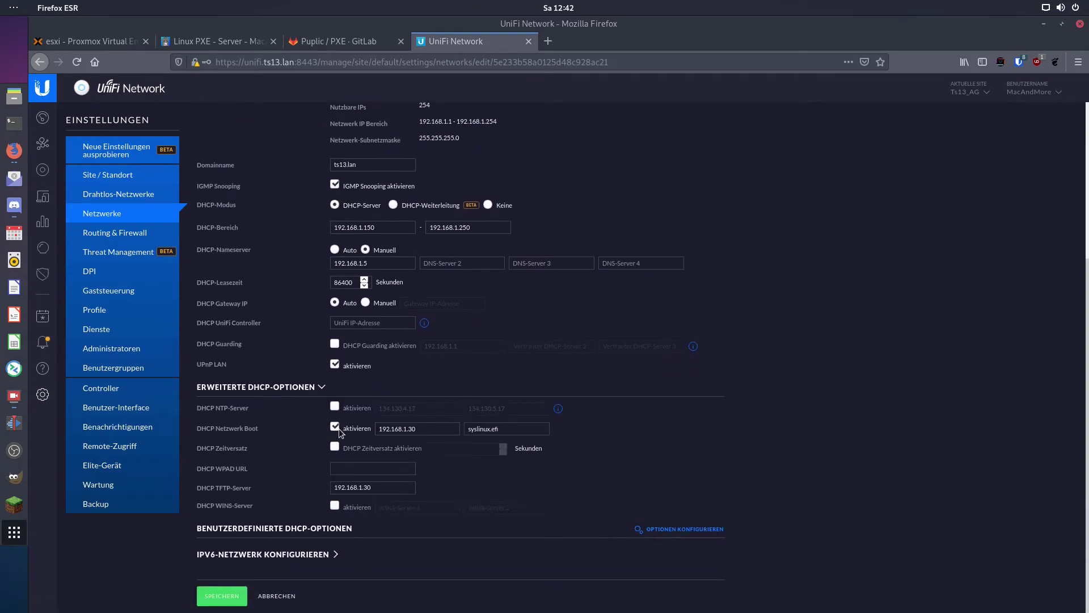
{"action": "left_click", "coordinate": [451, 429]}
{"action": "left_click", "coordinate": [499, 429]}
{"action": "key", "text": "ctrl+Tab"}
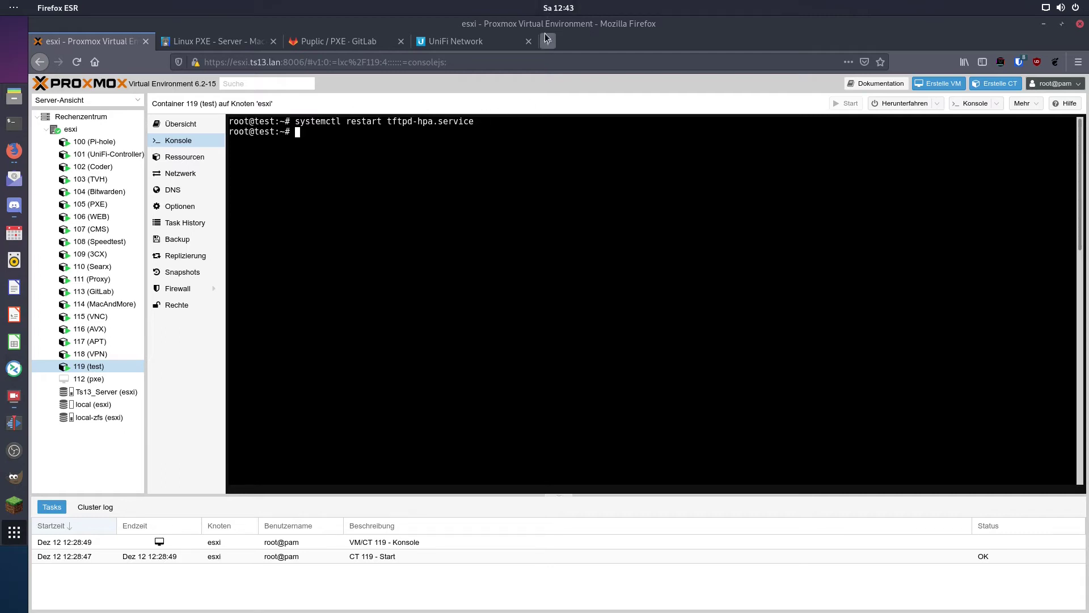
Navigate to the Debian buster amd64 netboot folder and save mini.iso to disk
{"action": "key", "text": "ctrl+shift+t"}
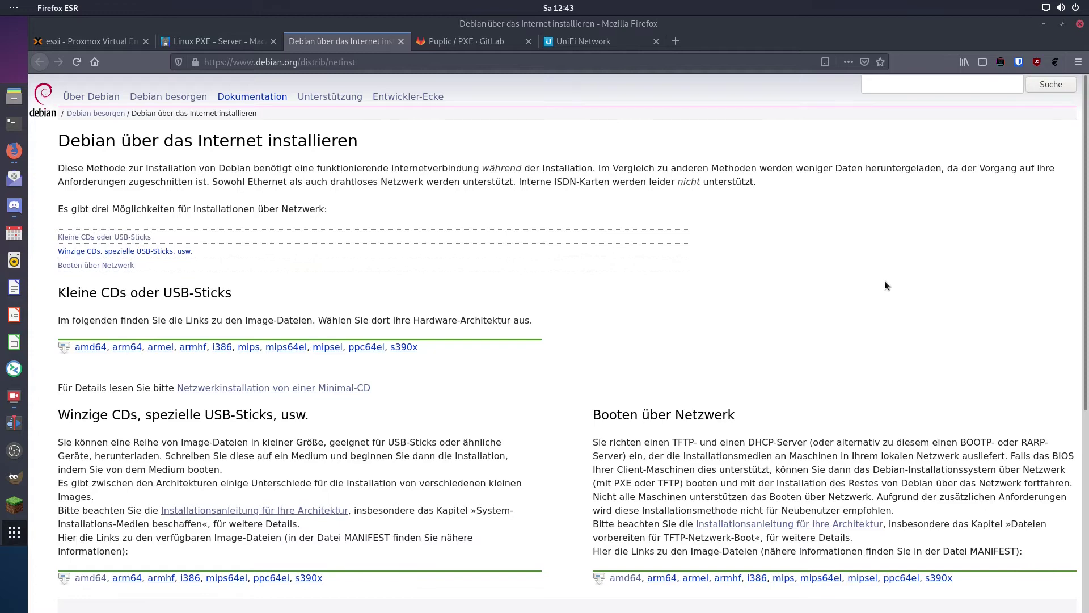
{"action": "scroll", "coordinate": [885, 284], "scroll_direction": "down", "scroll_amount": 3}
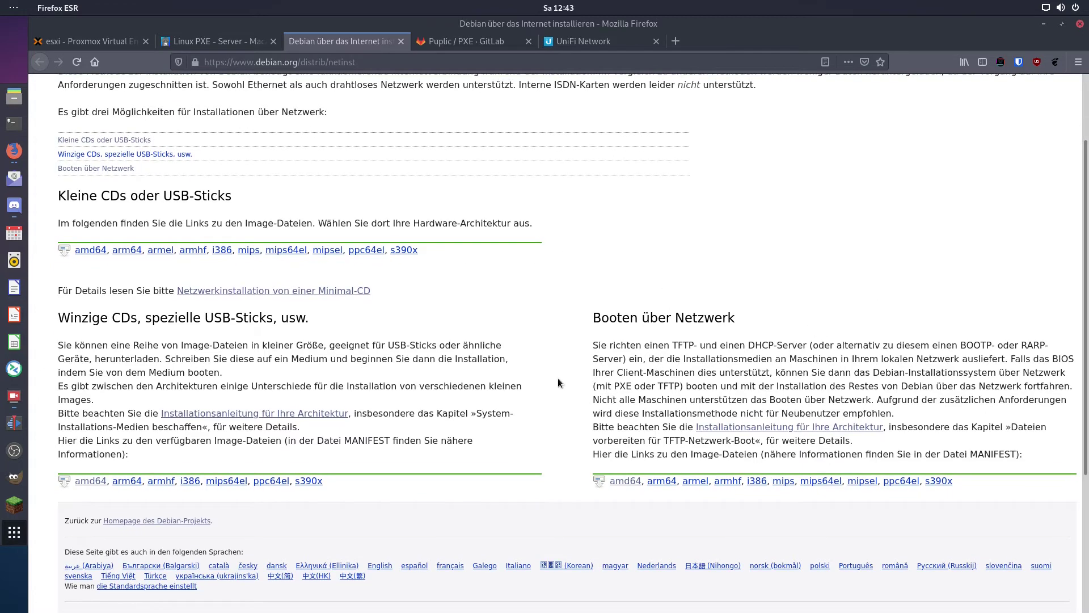
{"action": "left_click", "coordinate": [622, 482]}
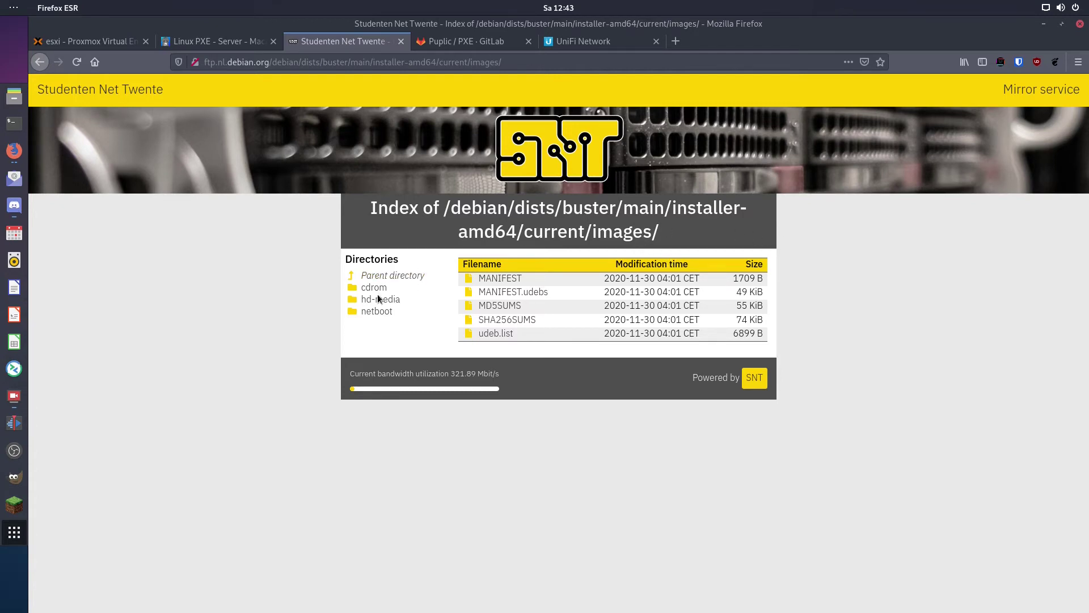
{"action": "left_click", "coordinate": [369, 311]}
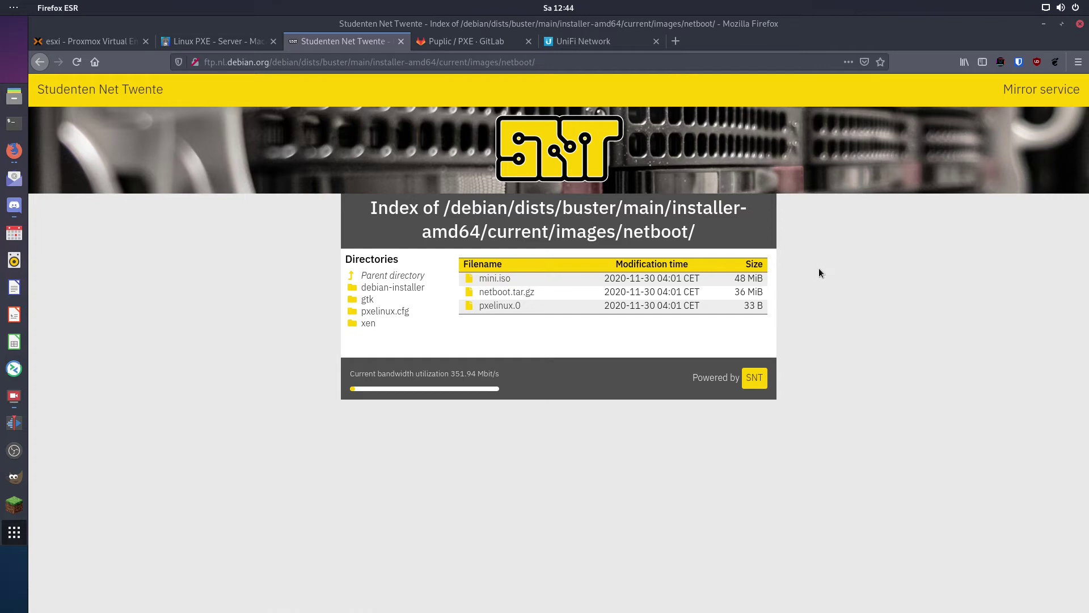
{"action": "left_click", "coordinate": [495, 278]}
{"action": "left_click", "coordinate": [306, 333]}
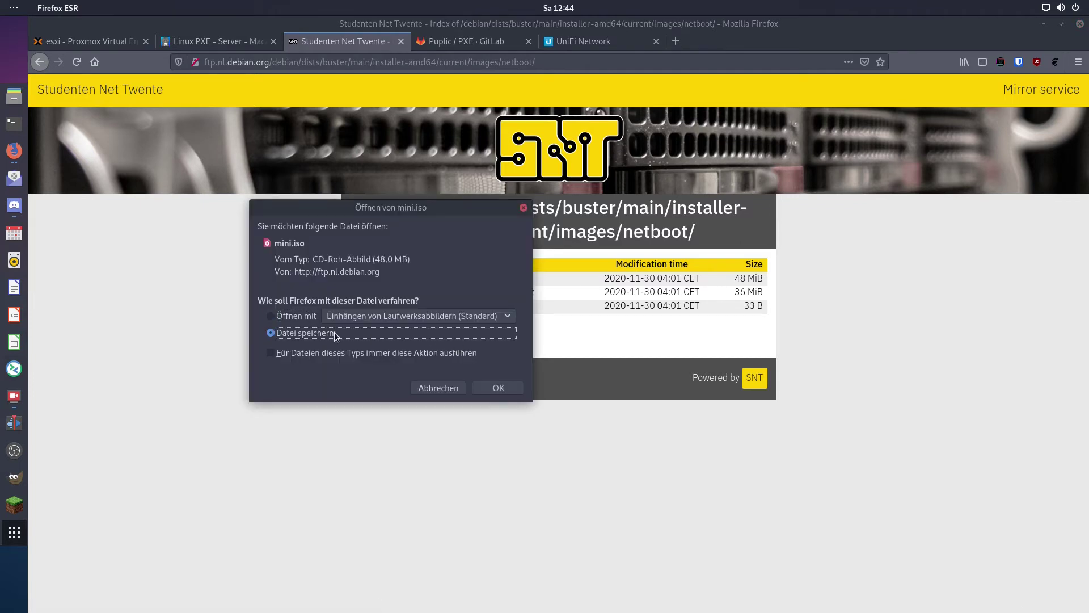
{"action": "left_click", "coordinate": [498, 387]}
Show mini.iso in the Downloads folder and open a terminal in that folder
{"action": "left_click", "coordinate": [938, 93]}
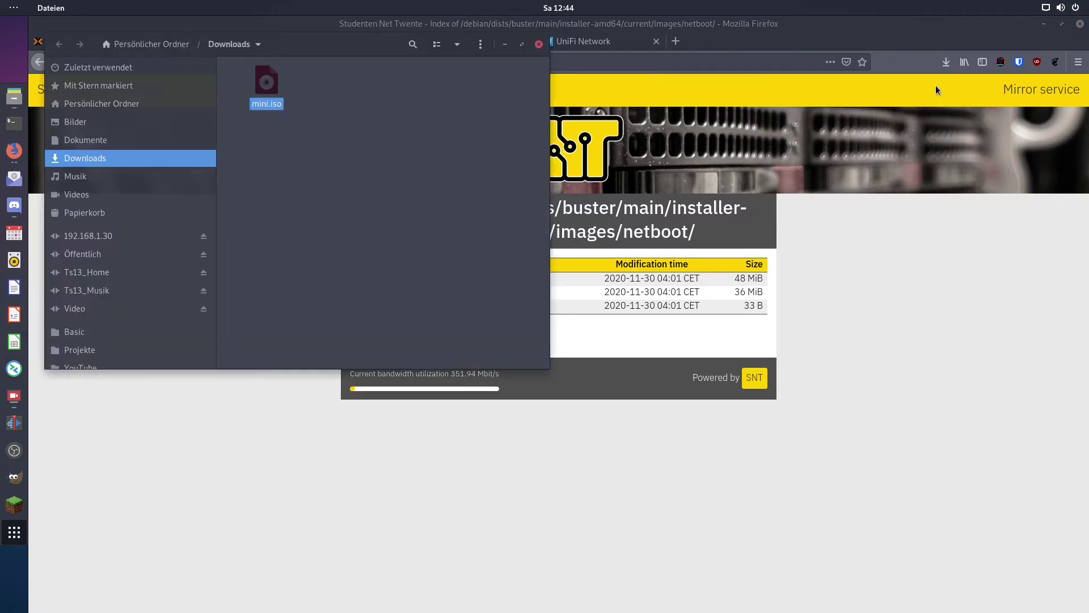
{"action": "left_click_drag", "start_coordinate": [335, 45], "coordinate": [544, 131]}
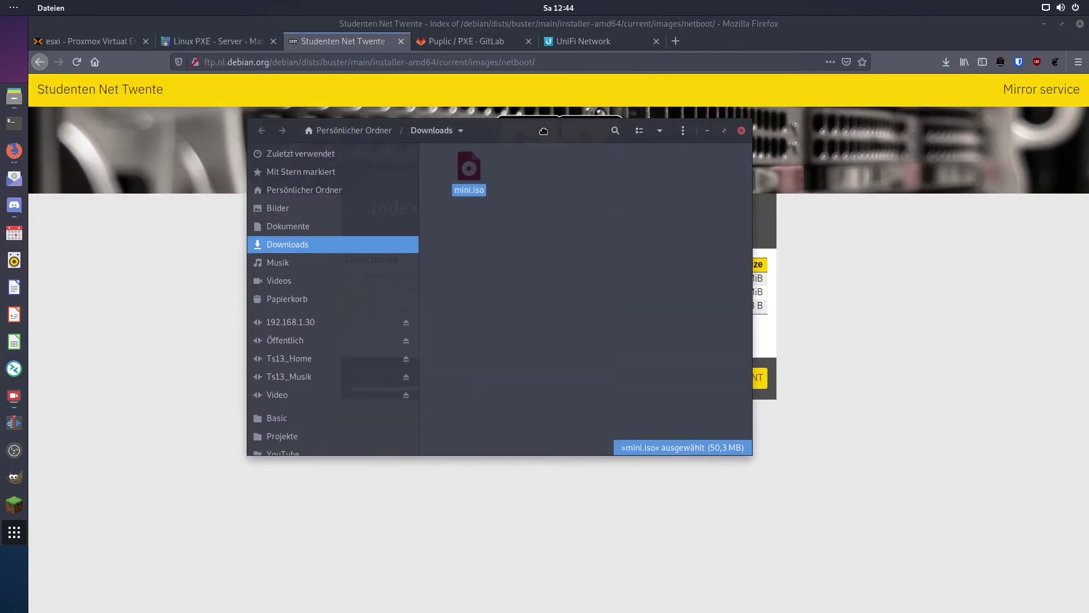
{"action": "left_click", "coordinate": [574, 198]}
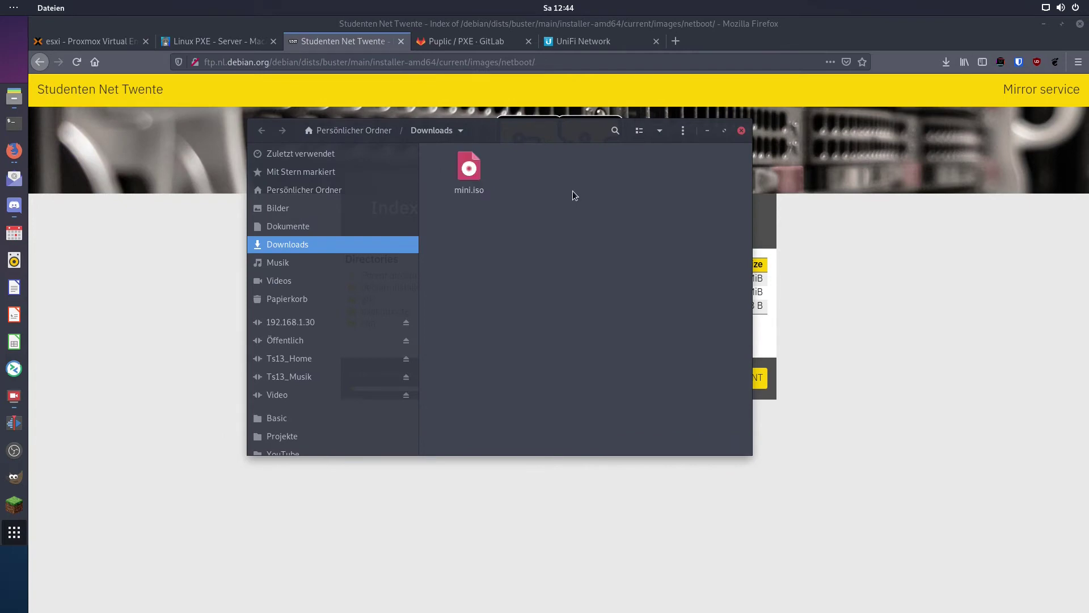
{"action": "right_click", "coordinate": [574, 194]}
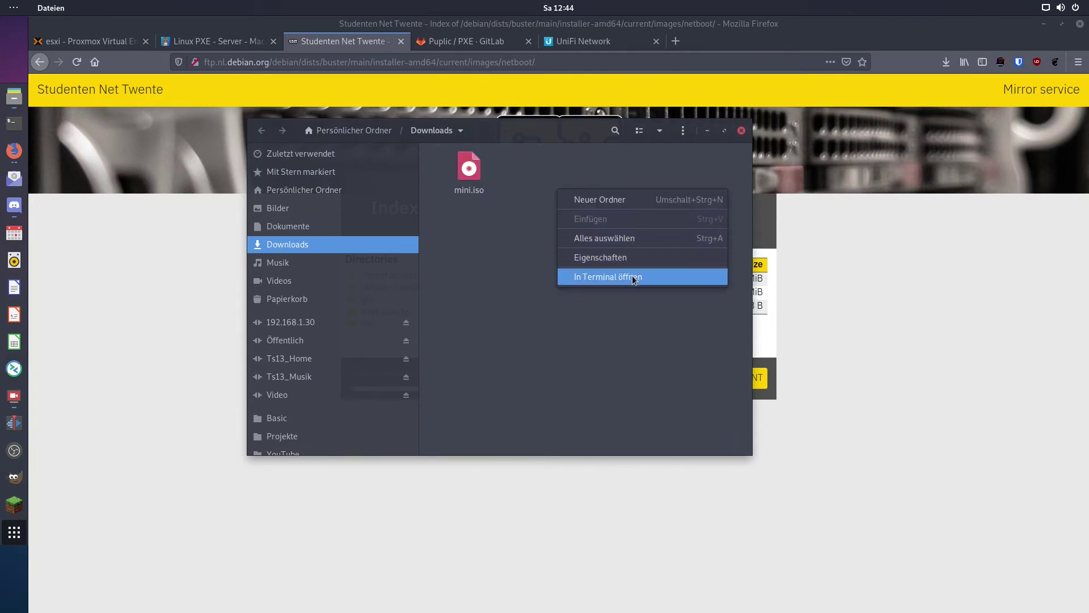
{"action": "left_click", "coordinate": [631, 279]}
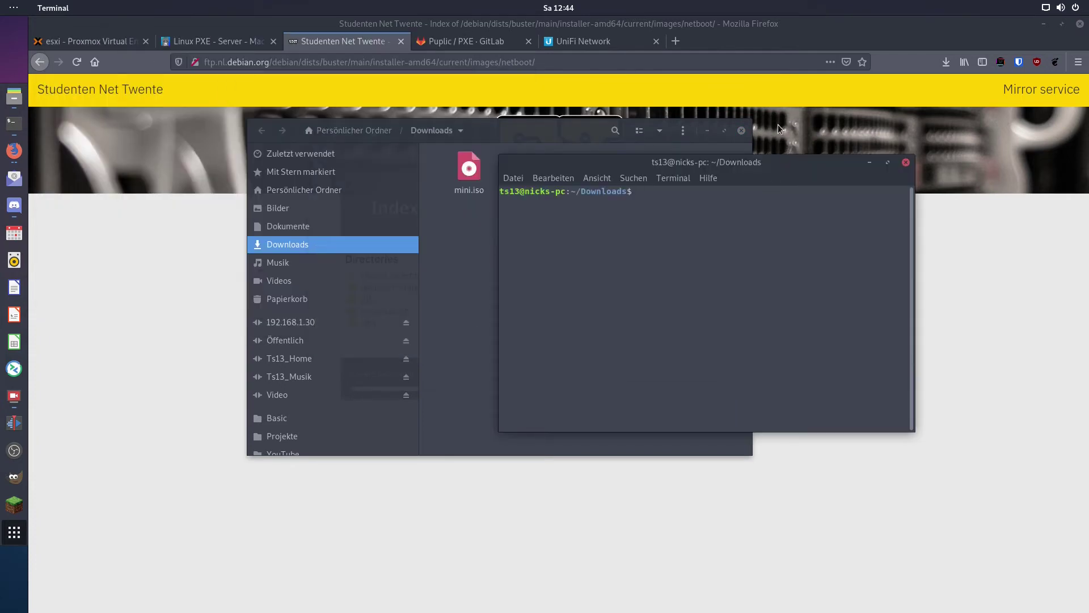
Create /mnt/iso and mount mini.iso there read-only with sudo mount -o loop,ro
{"action": "type", "text": "mkdir /mnt/iso"}
{"action": "key", "text": "Return"}
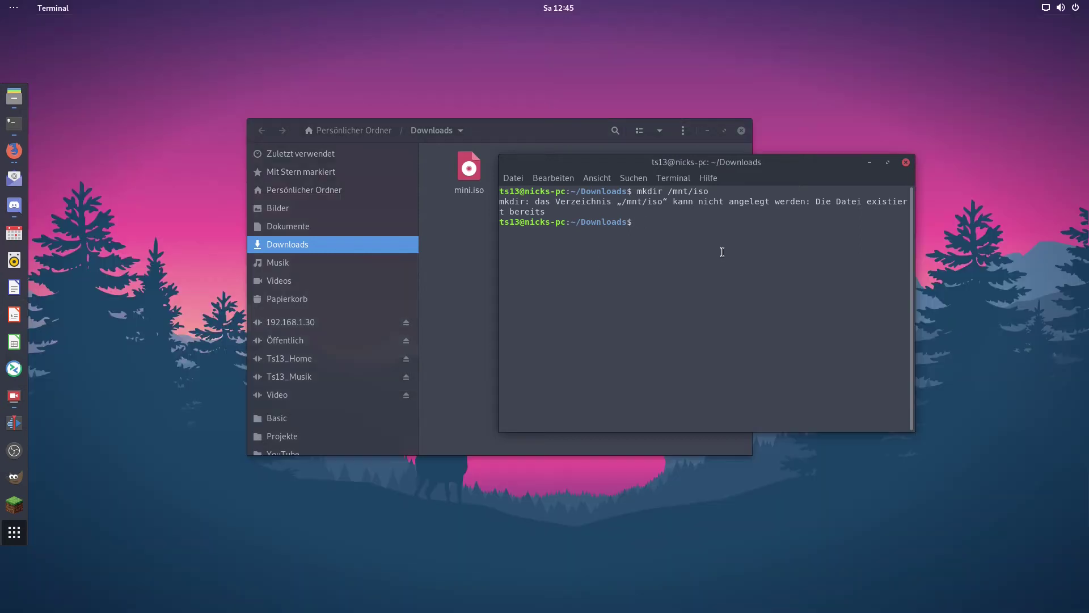
{"action": "right_click", "coordinate": [722, 252]}
{"action": "left_click", "coordinate": [755, 282]}
{"action": "key", "text": "Left"}
{"action": "key", "text": "Left"}
{"action": "key", "text": "Left"}
{"action": "key", "text": "Left"}
{"action": "key", "text": "Left"}
{"action": "key", "text": "Left"}
{"action": "key", "text": "Left"}
{"action": "key", "text": "Left"}
{"action": "key", "text": "Left"}
{"action": "key", "text": "Left"}
{"action": "key", "text": "Left"}
{"action": "key", "text": "Left"}
{"action": "key", "text": "Left"}
{"action": "key", "text": "Left"}
{"action": "key", "text": "Left"}
{"action": "key", "text": "Left"}
{"action": "key", "text": "Left"}
{"action": "key", "text": "Left"}
{"action": "key", "text": "Left"}
{"action": "key", "text": "Left"}
{"action": "key", "text": "Left"}
{"action": "key", "text": "Left"}
{"action": "key", "text": "Left"}
{"action": "key", "text": "Left"}
{"action": "key", "text": "Left"}
{"action": "key", "text": "Left"}
{"action": "key", "text": "Left"}
{"action": "key", "text": "Left"}
{"action": "key", "text": "Left"}
{"action": "key", "text": "Left"}
{"action": "key", "text": "Left"}
{"action": "key", "text": "Left"}
{"action": "type", "text": "sudo"}
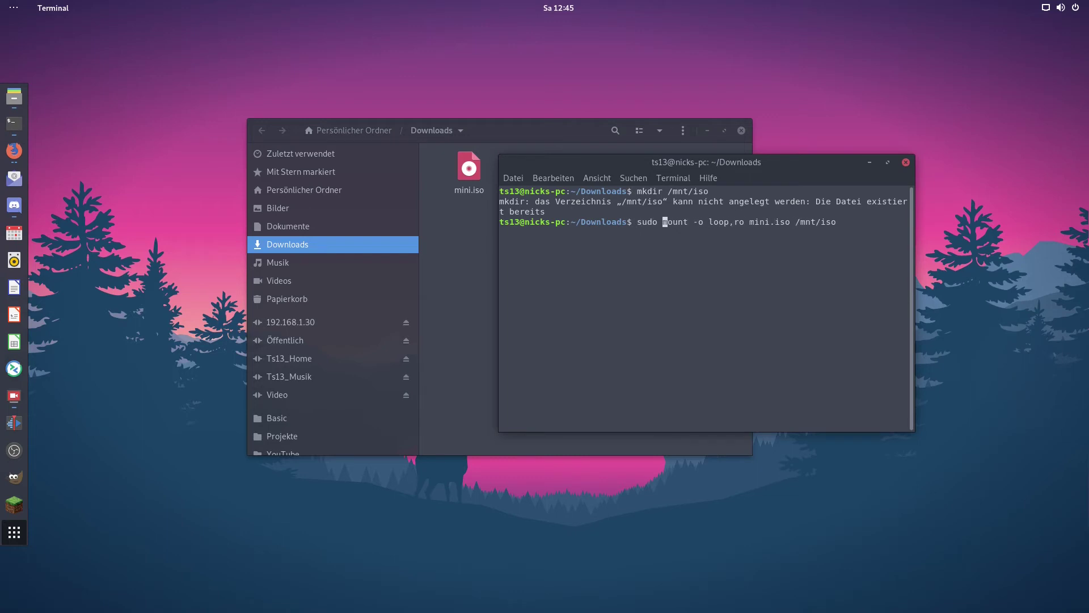
{"action": "key", "text": "Right"}
{"action": "key", "text": "Right"}
{"action": "key", "text": "Right"}
{"action": "key", "text": "Right"}
{"action": "key", "text": "Right"}
{"action": "key", "text": "Right"}
{"action": "key", "text": "Right"}
{"action": "key", "text": "Right"}
{"action": "key", "text": "Right"}
{"action": "key", "text": "Right"}
{"action": "key", "text": "Right"}
{"action": "key", "text": "Right"}
{"action": "key", "text": "Right"}
{"action": "key", "text": "Right"}
{"action": "key", "text": "Right"}
{"action": "key", "text": "Right"}
{"action": "key", "text": "Right"}
{"action": "key", "text": "Right"}
{"action": "key", "text": "Right"}
{"action": "key", "text": "Right"}
{"action": "key", "text": "Right"}
{"action": "key", "text": "Right"}
{"action": "key", "text": "Right"}
{"action": "key", "text": "Right"}
{"action": "key", "text": "Right"}
{"action": "key", "text": "Right"}
{"action": "key", "text": "Right"}
{"action": "key", "text": "Right"}
{"action": "key", "text": "Right"}
{"action": "key", "text": "Right"}
{"action": "key", "text": "Right"}
{"action": "key", "text": "Right"}
{"action": "key", "text": "Right"}
{"action": "key", "text": "Right"}
{"action": "key", "text": "Return"}
{"action": "key", "text": "Return"}
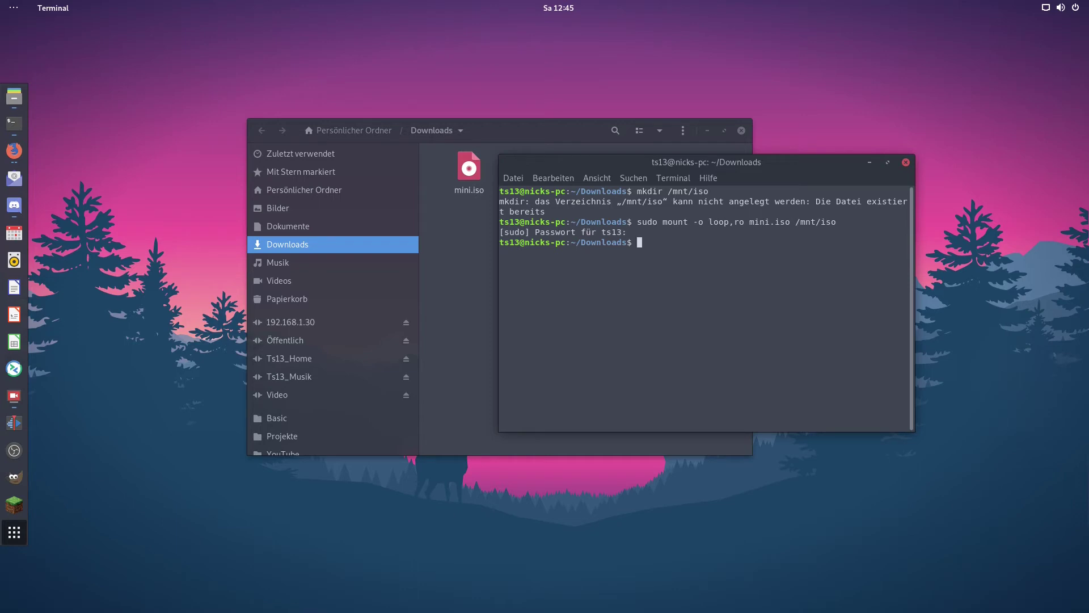
List the mounted image's files in /mnt/iso, then move up to /mnt
{"action": "type", "text": "cd /mnt/iso/"}
{"action": "key", "text": "Return"}
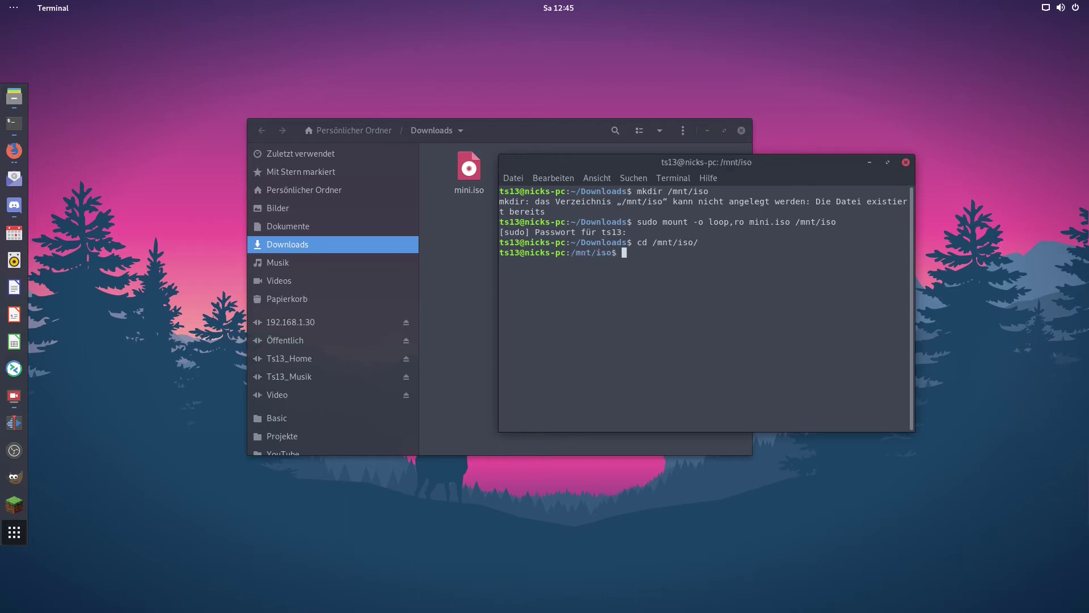
{"action": "type", "text": "dir"}
{"action": "key", "text": "Return"}
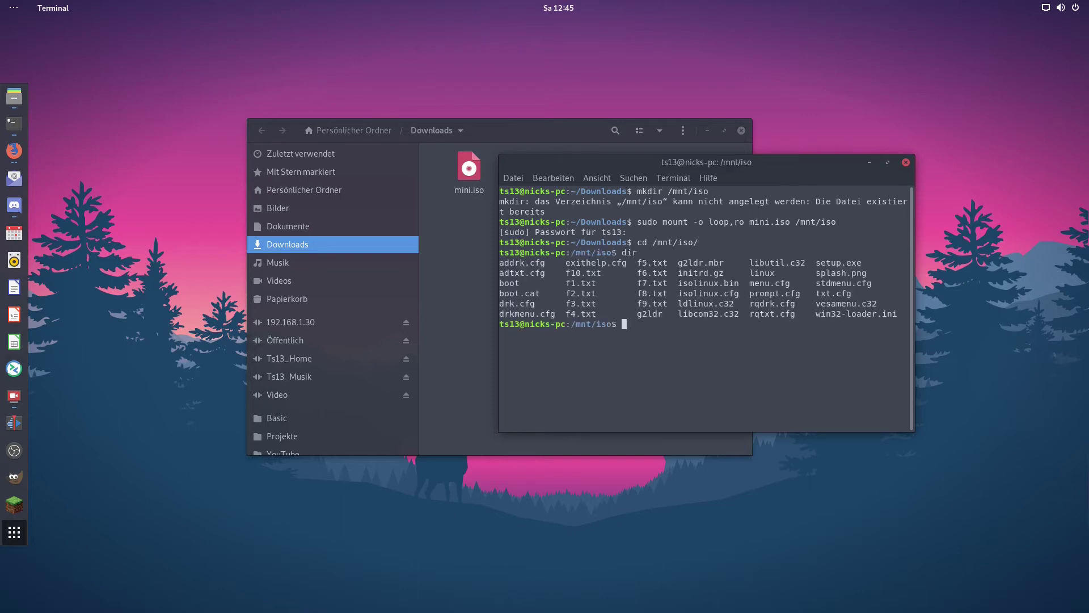
{"action": "type", "text": "cd .."}
{"action": "key", "text": "Return"}
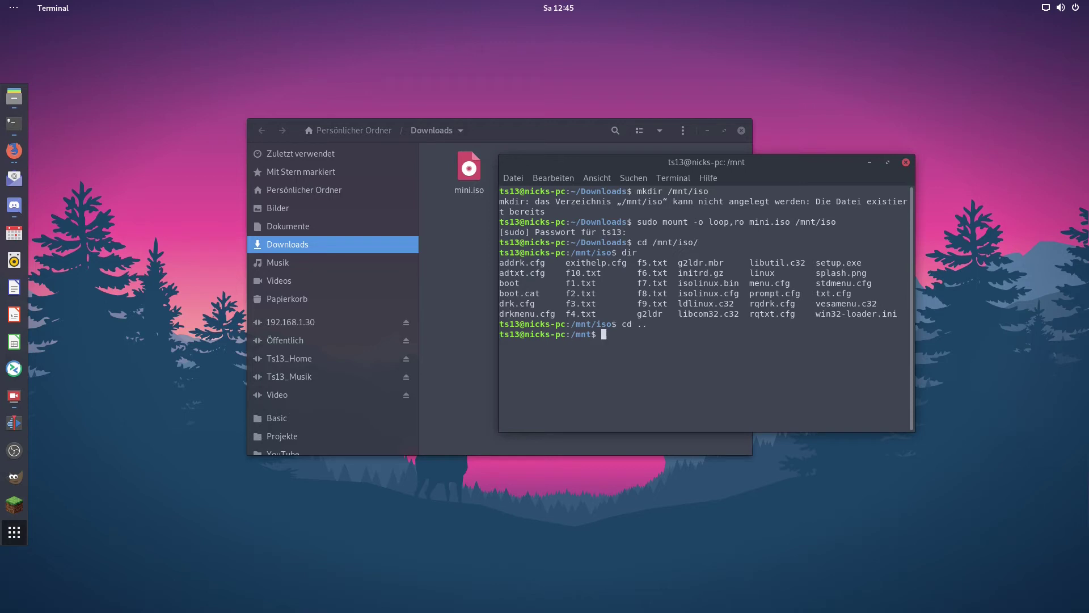
Create a debian folder in the home directory and copy all iso/* files into it
{"action": "type", "text": "mkdir /home/ts13/debian"}
{"action": "key", "text": "Return"}
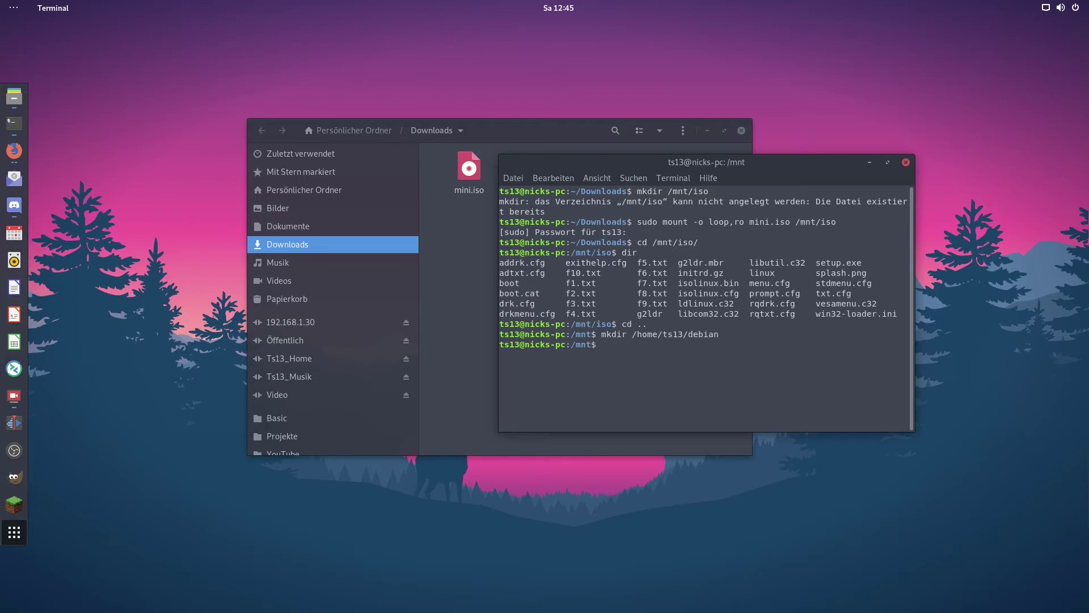
{"action": "type", "text": "cp -r iso/* /home/ts13/debian/"}
{"action": "key", "text": "Return"}
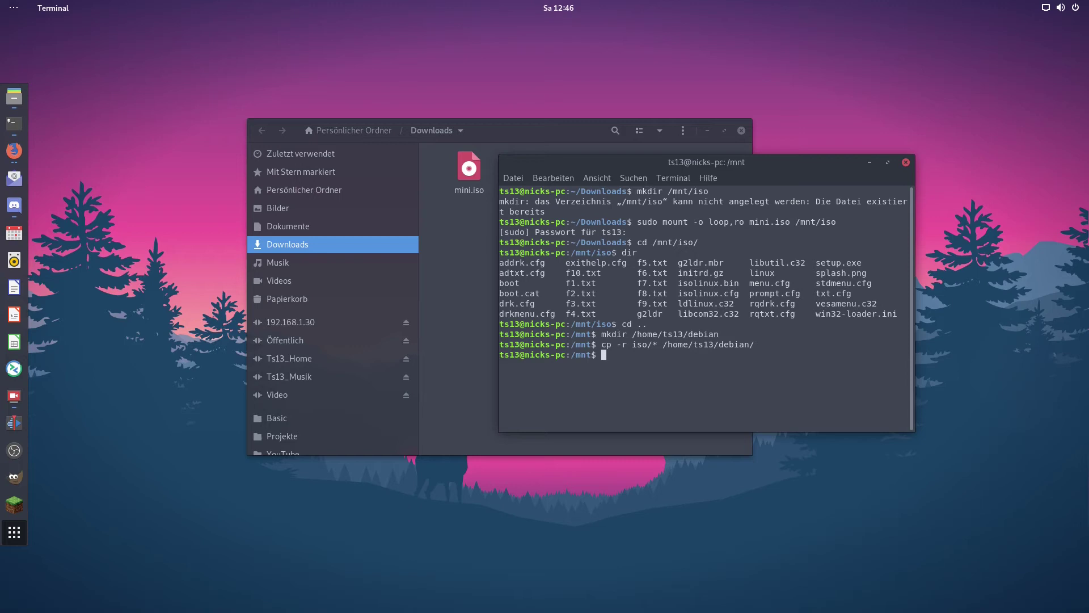
Check the copied installer files in the home folder's debian directory
{"action": "left_click", "coordinate": [393, 188]}
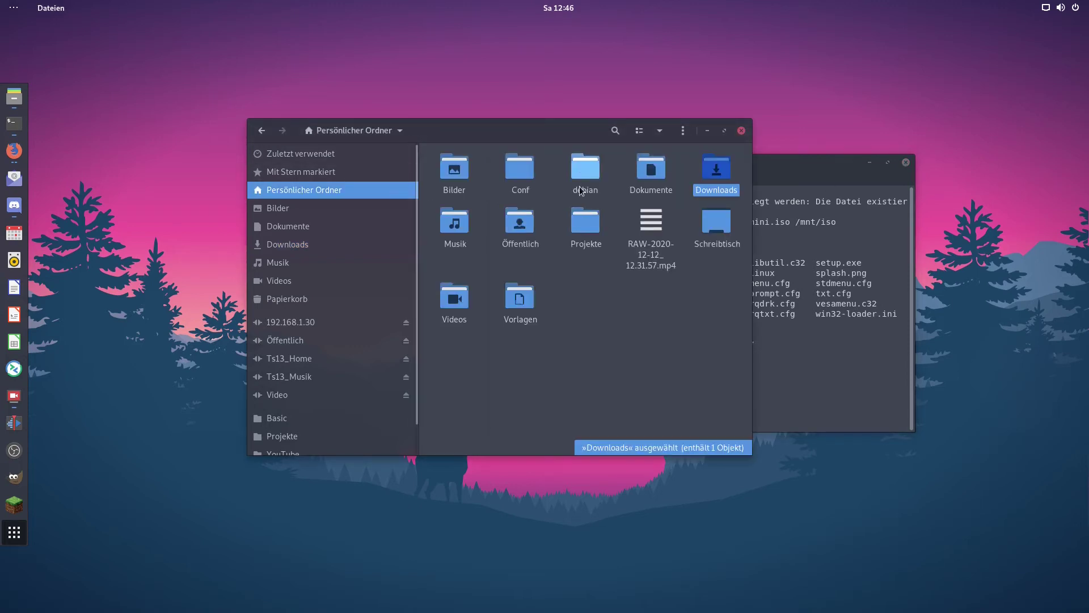
{"action": "double_click", "coordinate": [585, 167]}
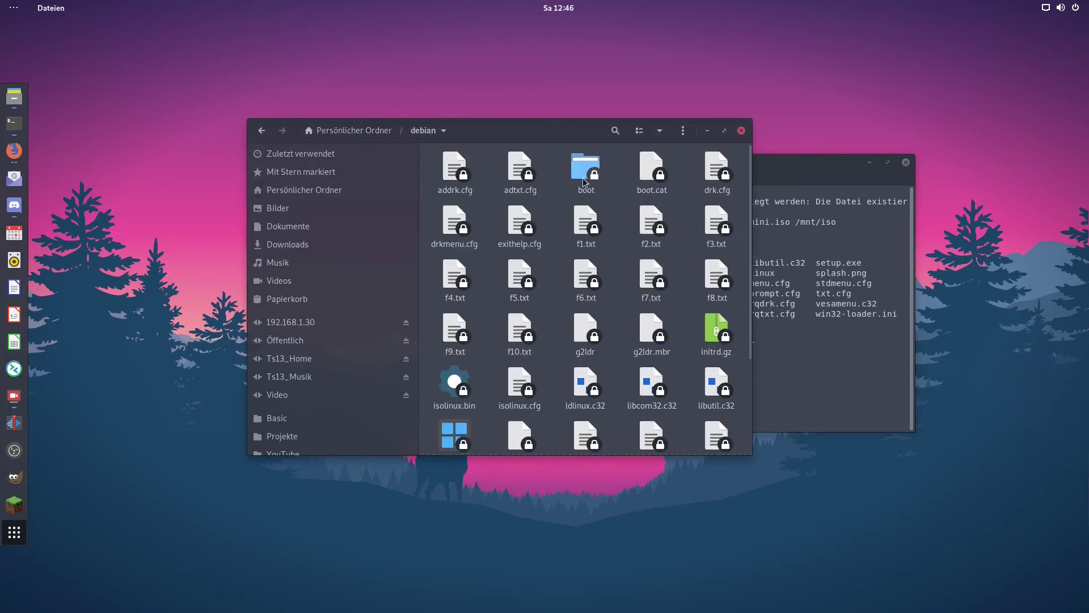
{"action": "scroll", "coordinate": [624, 302], "scroll_direction": "down", "scroll_amount": 1}
{"action": "scroll", "coordinate": [624, 303], "scroll_direction": "up", "scroll_amount": 2}
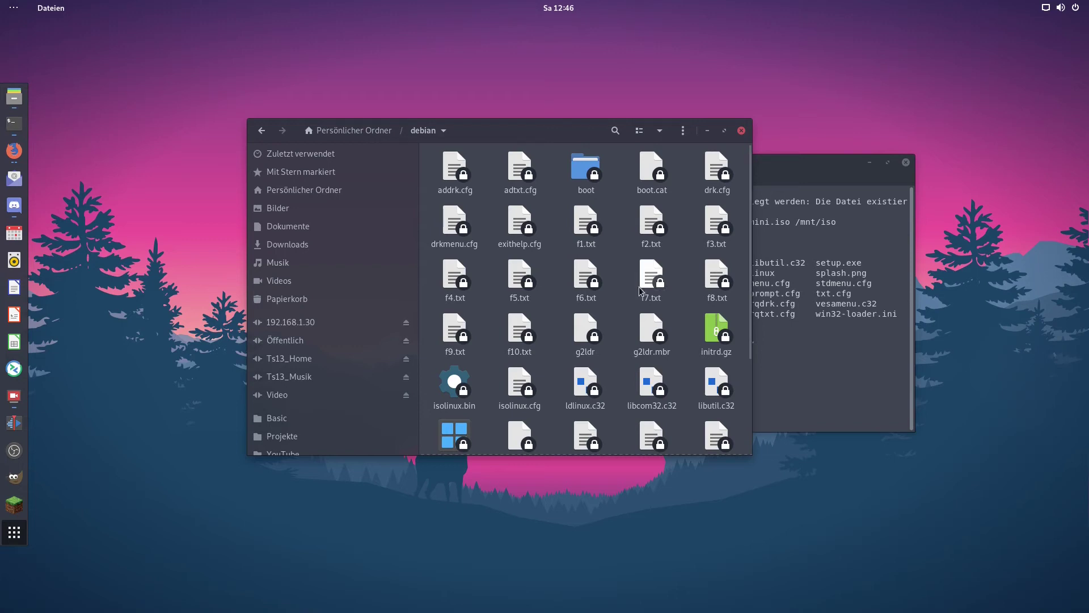
Open tftpboot on the 192.168.1.30 share, arrange the windows, and return to container 119's console
{"action": "left_click", "coordinate": [613, 213]}
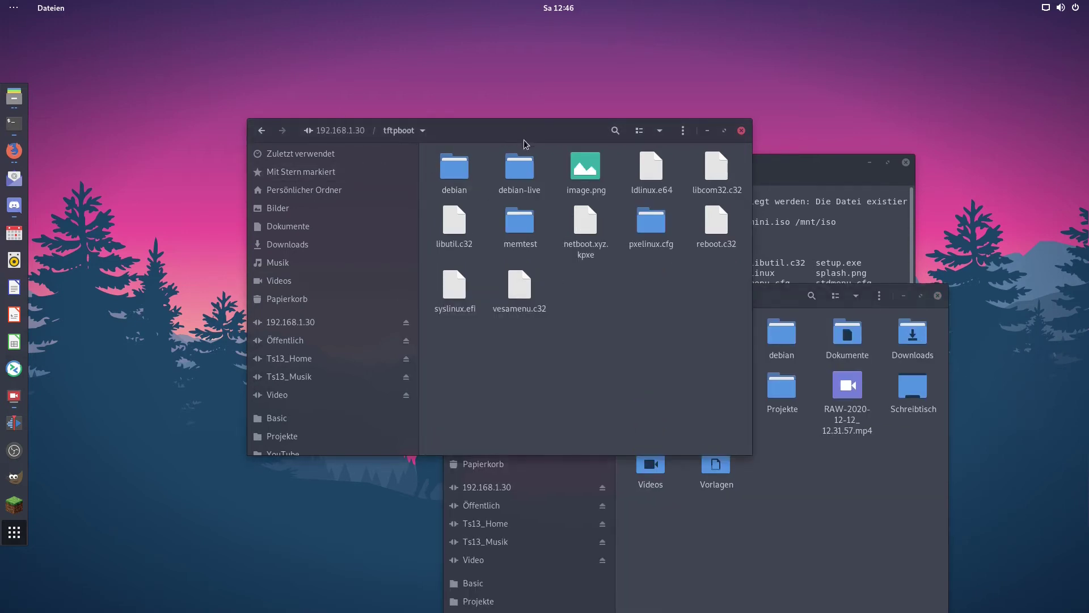
{"action": "left_click_drag", "start_coordinate": [498, 121], "coordinate": [413, 99]}
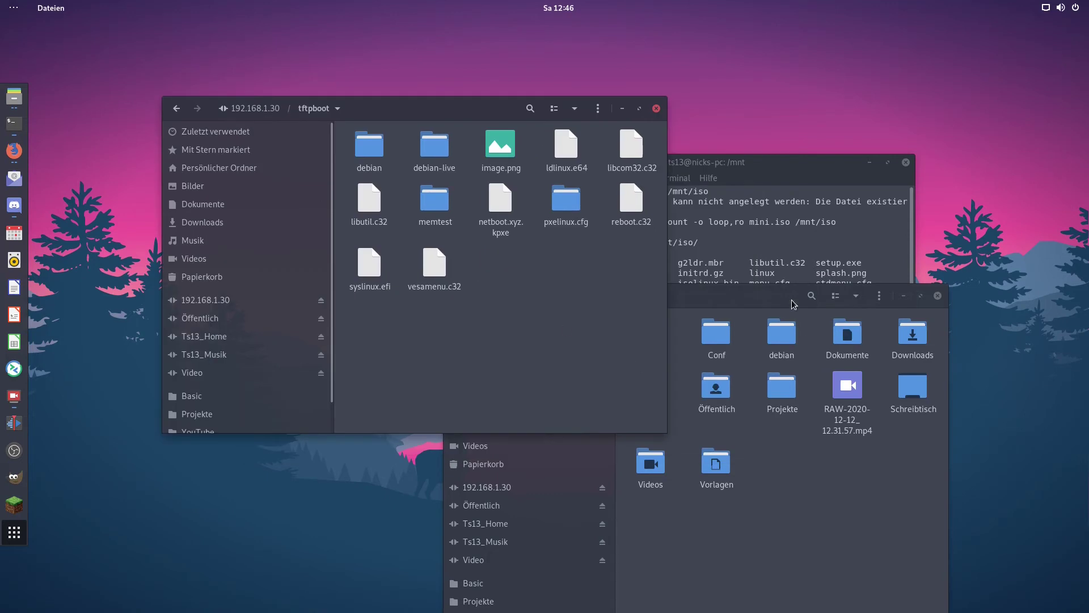
{"action": "left_click", "coordinate": [784, 301]}
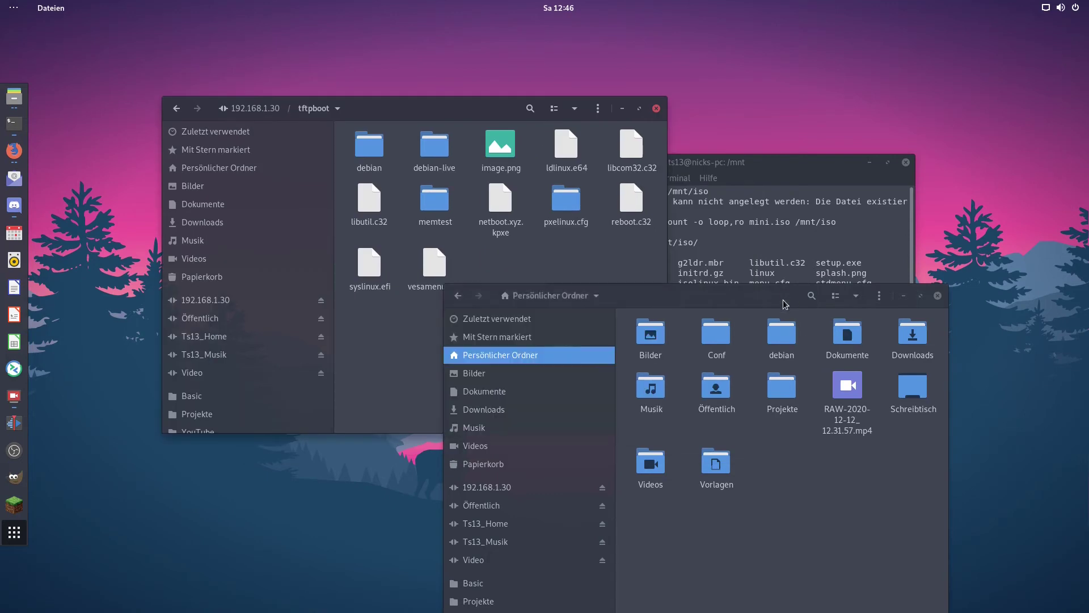
{"action": "left_click", "coordinate": [519, 260]}
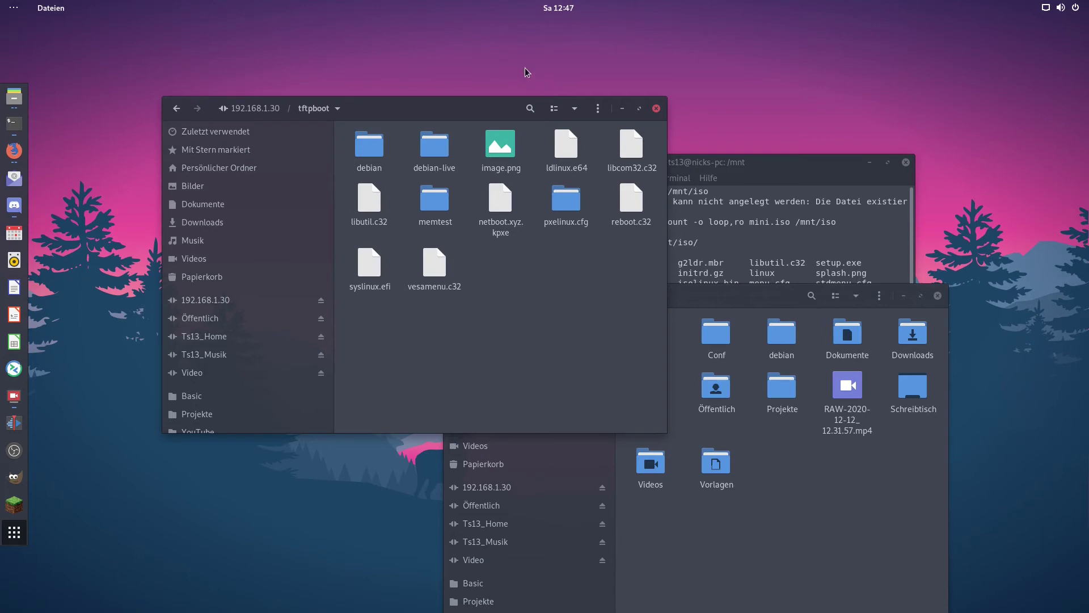
{"action": "left_click", "coordinate": [14, 150]}
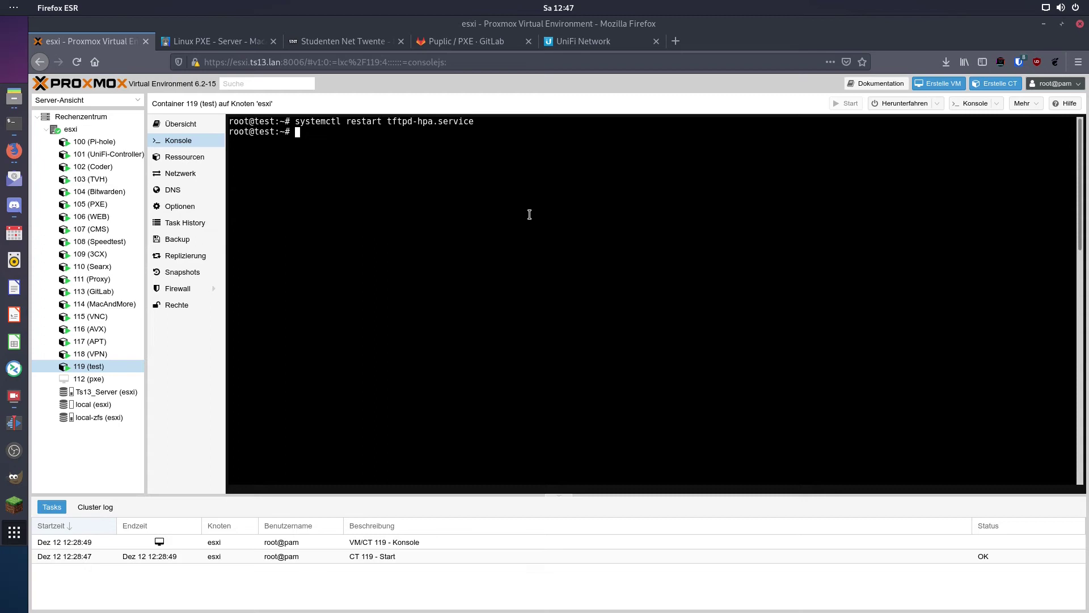
Go to /tftpboot/pxelinux.cfg in the container and list its contents
{"action": "type", "text": "cd /t"}
{"action": "key", "text": "Tab"}
{"action": "key", "text": "Return"}
{"action": "type", "text": "dir"}
{"action": "key", "text": "Return"}
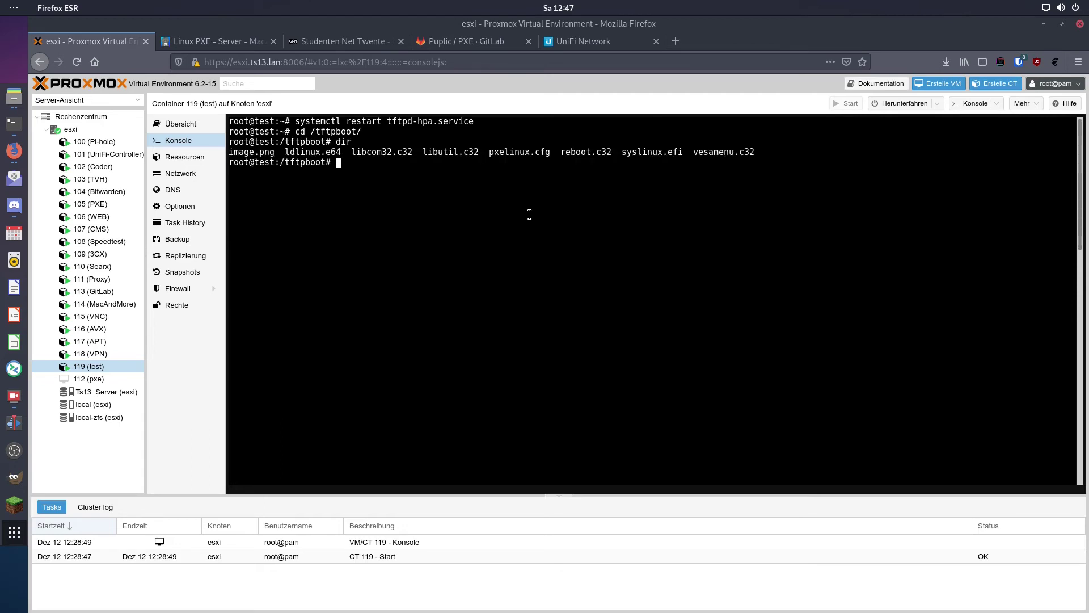
{"action": "type", "text": "cd p"}
{"action": "key", "text": "Tab"}
{"action": "key", "text": "Return"}
{"action": "type", "text": "dir"}
{"action": "key", "text": "Return"}
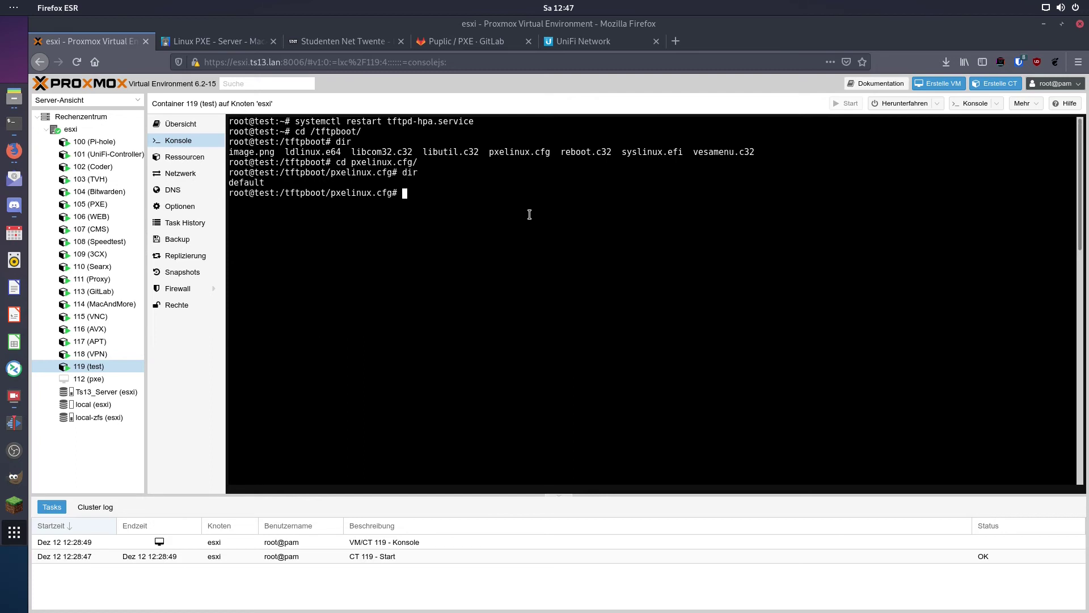
Open the PXE menu file default in nano
{"action": "type", "text": "nano d"}
{"action": "key", "text": "Tab"}
{"action": "key", "text": "Return"}
{"action": "key", "text": "Down"}
{"action": "key", "text": "Down"}
{"action": "key", "text": "Down"}
{"action": "key", "text": "Down"}
{"action": "key", "text": "Down"}
{"action": "key", "text": "Down"}
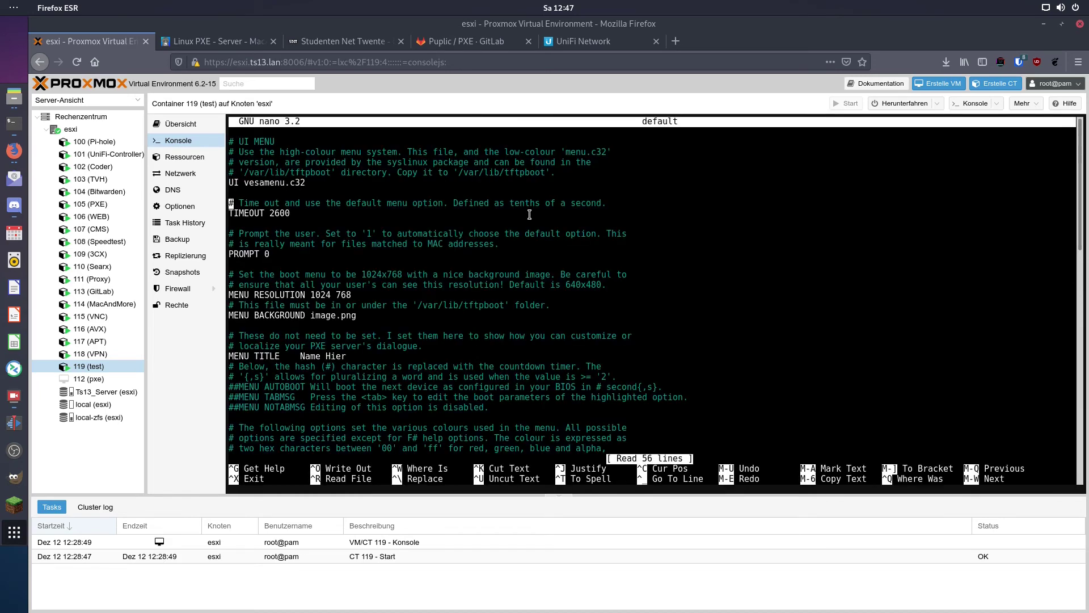
Move past the menu background and resolution settings to the MENU TITLE line
{"action": "key", "text": "Down"}
{"action": "key", "text": "Down"}
{"action": "key", "text": "Down"}
{"action": "key", "text": "Down"}
{"action": "key", "text": "Down"}
{"action": "key", "text": "Down"}
{"action": "key", "text": "Down"}
{"action": "key", "text": "Down"}
{"action": "key", "text": "Down"}
{"action": "key", "text": "Down"}
{"action": "key", "text": "Down"}
{"action": "key", "text": "Down"}
{"action": "key", "text": "Up"}
{"action": "key", "text": "Up"}
{"action": "key", "text": "Down"}
{"action": "key", "text": "Down"}
{"action": "key", "text": "Up"}
{"action": "key", "text": "Right"}
{"action": "key", "text": "Right"}
{"action": "key", "text": "Right"}
{"action": "key", "text": "Right"}
{"action": "key", "text": "Right"}
{"action": "key", "text": "Right"}
{"action": "key", "text": "Right"}
{"action": "key", "text": "Right"}
{"action": "key", "text": "Right"}
{"action": "key", "text": "Right"}
{"action": "key", "text": "Right"}
{"action": "key", "text": "Right"}
{"action": "key", "text": "Right"}
{"action": "key", "text": "Right"}
{"action": "key", "text": "Right"}
{"action": "key", "text": "Right"}
{"action": "key", "text": "Up"}
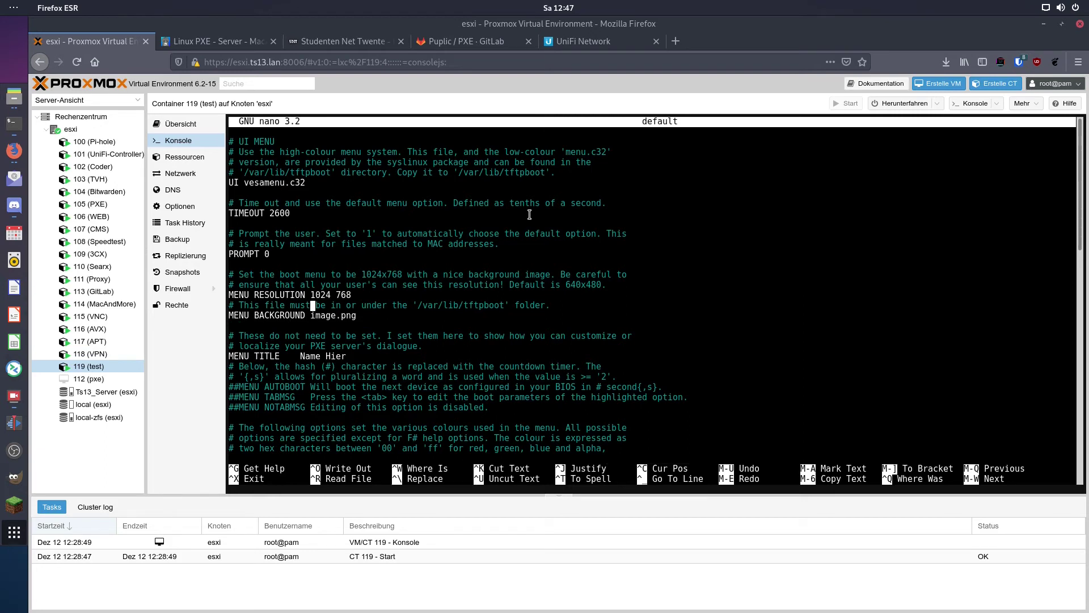
{"action": "key", "text": "Up"}
{"action": "key", "text": "Up"}
{"action": "key", "text": "Down"}
{"action": "key", "text": "Down"}
{"action": "key", "text": "Up"}
Replace the menu title 'Name Hier' with 'Test'
{"action": "key", "text": "Down"}
{"action": "key", "text": "Down"}
{"action": "key", "text": "Down"}
{"action": "key", "text": "Down"}
{"action": "key", "text": "Down"}
{"action": "key", "text": "Down"}
{"action": "key", "text": "Right"}
{"action": "key", "text": "Right"}
{"action": "key", "text": "Right"}
{"action": "key", "text": "Right"}
{"action": "key", "text": "Right"}
{"action": "key", "text": "Right"}
{"action": "key", "text": "Right"}
{"action": "key", "text": "BackSpace"}
{"action": "key", "text": "BackSpace"}
{"action": "key", "text": "BackSpace"}
{"action": "key", "text": "BackSpace"}
{"action": "key", "text": "BackSpace"}
{"action": "key", "text": "BackSpace"}
{"action": "key", "text": "BackSpace"}
{"action": "key", "text": "BackSpace"}
{"action": "key", "text": "BackSpace"}
{"action": "type", "text": "TEst"}
{"action": "key", "text": "BackSpace"}
{"action": "key", "text": "BackSpace"}
{"action": "key", "text": "BackSpace"}
{"action": "type", "text": "est"}
{"action": "key", "text": "Down"}
{"action": "key", "text": "Down"}
{"action": "key", "text": "Down"}
{"action": "key", "text": "Down"}
{"action": "key", "text": "Down"}
{"action": "key", "text": "Down"}
{"action": "key", "text": "Down"}
{"action": "key", "text": "Down"}
{"action": "key", "text": "Down"}
{"action": "key", "text": "Down"}
{"action": "key", "text": "Down"}
{"action": "key", "text": "Down"}
{"action": "key", "text": "Down"}
{"action": "key", "text": "Down"}
{"action": "key", "text": "Down"}
{"action": "key", "text": "Down"}
{"action": "key", "text": "Down"}
{"action": "key", "text": "Down"}
{"action": "key", "text": "Down"}
{"action": "key", "text": "Down"}
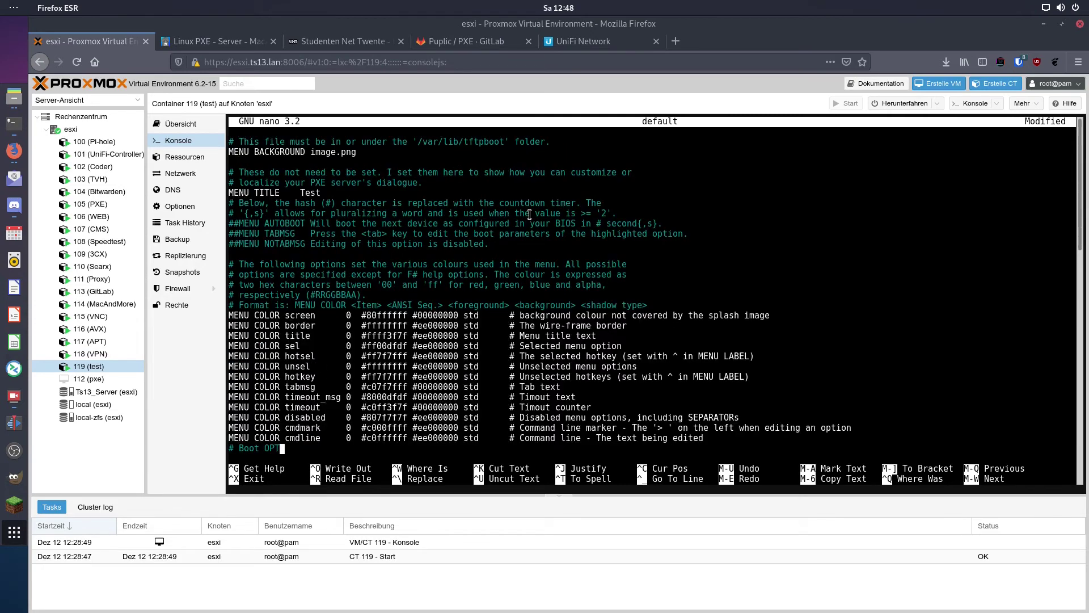
Rename the second boot entry's LABEL from 'os' to 'linux'
{"action": "key", "text": "Down"}
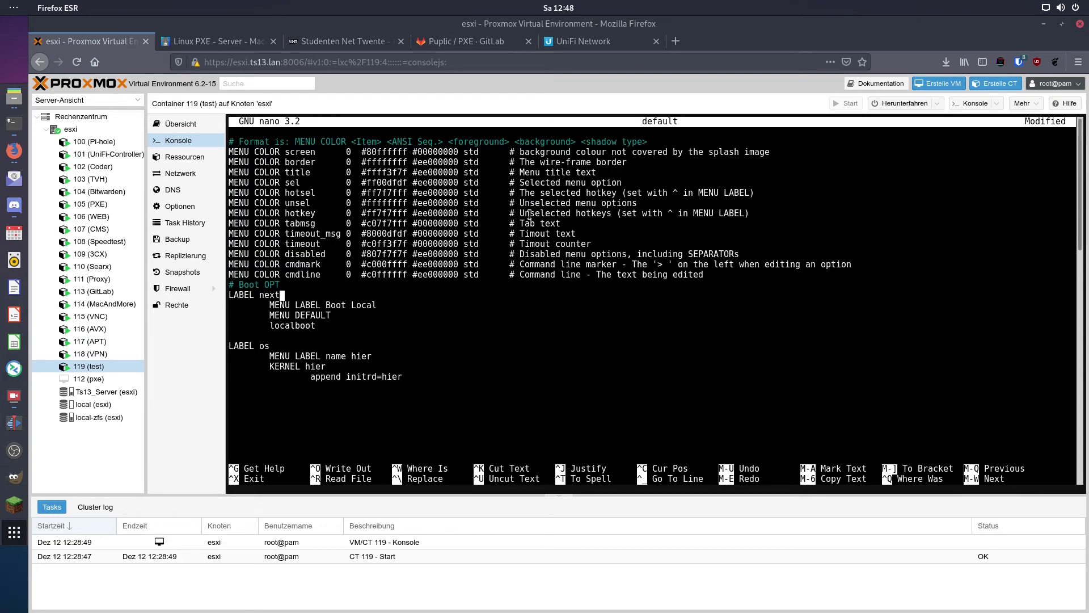
{"action": "key", "text": "Up"}
{"action": "key", "text": "Up"}
{"action": "key", "text": "Up"}
{"action": "key", "text": "Down"}
{"action": "key", "text": "Down"}
{"action": "key", "text": "Down"}
{"action": "key", "text": "Down"}
{"action": "key", "text": "Up"}
{"action": "key", "text": "Down"}
{"action": "key", "text": "Down"}
{"action": "key", "text": "Down"}
{"action": "key", "text": "Down"}
Set its menu label to 'Debian 10 x64 Installer' and delete the KERNEL placeholder 'hier'
{"action": "key", "text": "Down"}
{"action": "key", "text": "Down"}
{"action": "key", "text": "Down"}
{"action": "key", "text": "Down"}
{"action": "key", "text": "Down"}
{"action": "key", "text": "Down"}
{"action": "key", "text": "Up"}
{"action": "key", "text": "Up"}
{"action": "key", "text": "Up"}
{"action": "key", "text": "BackSpace"}
{"action": "key", "text": "BackSpace"}
{"action": "type", "text": "linux"}
{"action": "key", "text": "Down"}
{"action": "key", "text": "Right"}
{"action": "key", "text": "Right"}
{"action": "key", "text": "Right"}
{"action": "key", "text": "Right"}
{"action": "key", "text": "Right"}
{"action": "key", "text": "Right"}
{"action": "key", "text": "Right"}
{"action": "key", "text": "Right"}
{"action": "key", "text": "Right"}
{"action": "key", "text": "Right"}
{"action": "key", "text": "Right"}
{"action": "key", "text": "Right"}
{"action": "key", "text": "Right"}
{"action": "key", "text": "Right"}
{"action": "key", "text": "Right"}
{"action": "key", "text": "BackSpace"}
{"action": "key", "text": "BackSpace"}
{"action": "key", "text": "BackSpace"}
{"action": "key", "text": "BackSpace"}
{"action": "key", "text": "BackSpace"}
{"action": "key", "text": "BackSpace"}
{"action": "key", "text": "BackSpace"}
{"action": "key", "text": "BackSpace"}
{"action": "type", "text": "Debian 10 x64 Installer"}
{"action": "key", "text": "Down"}
{"action": "key", "text": "BackSpace"}
{"action": "key", "text": "BackSpace"}
{"action": "key", "text": "BackSpace"}
{"action": "key", "text": "BackSpace"}
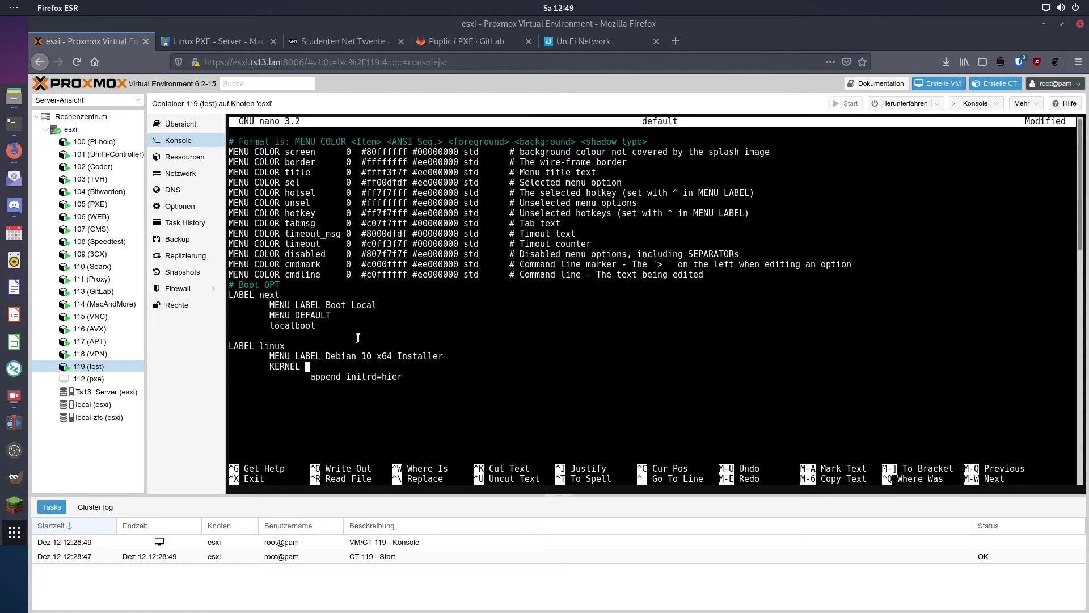
Set the entry's KERNEL to debian/linux after checking the netboot file names
{"action": "left_click", "coordinate": [14, 96]}
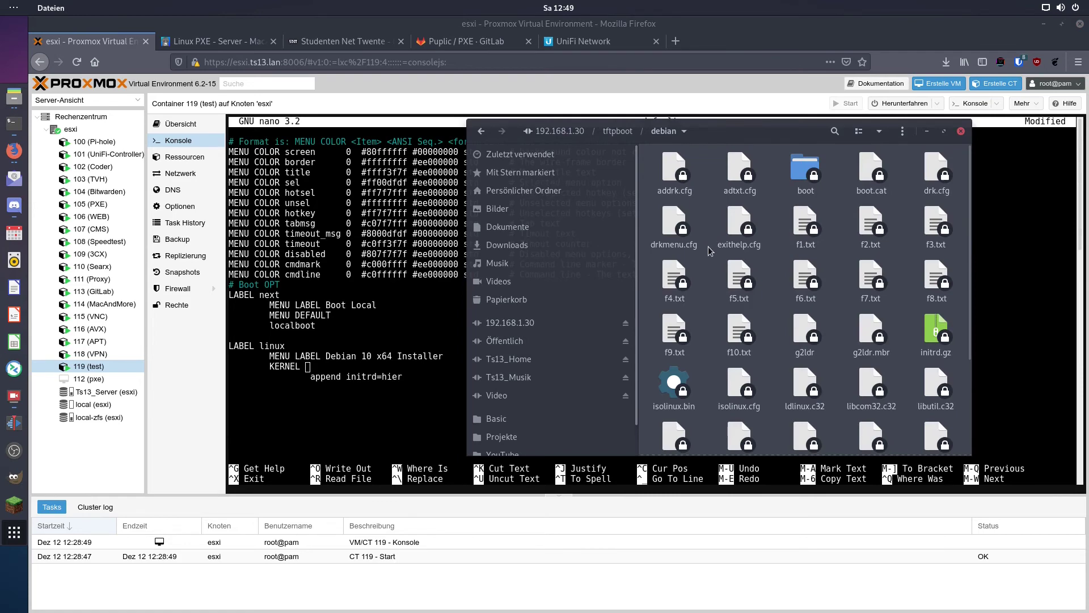
{"action": "scroll", "coordinate": [826, 204], "scroll_direction": "down", "scroll_amount": 5}
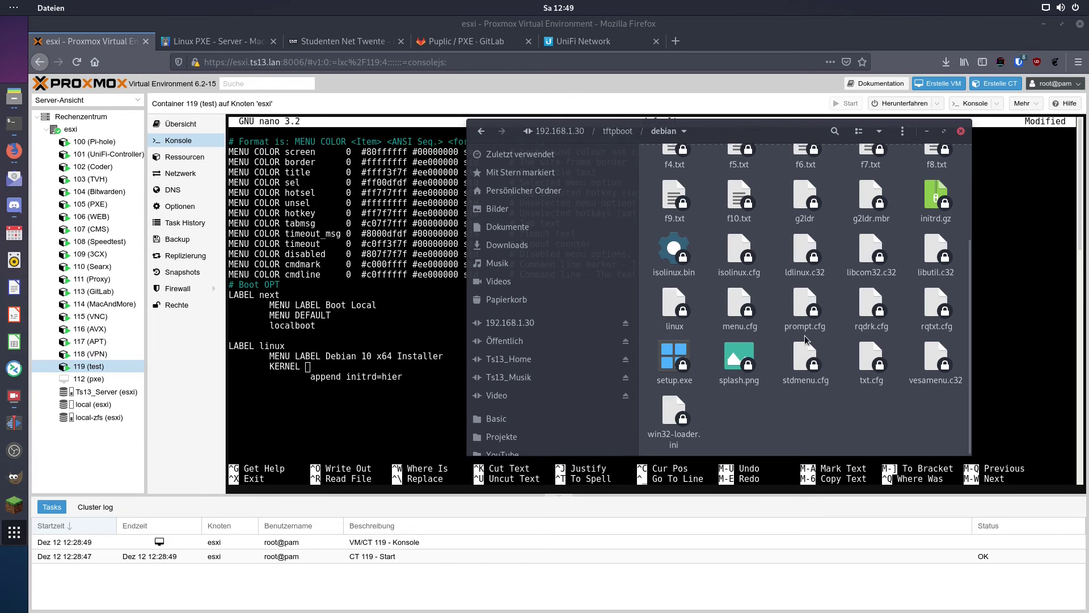
{"action": "left_click", "coordinate": [404, 367]}
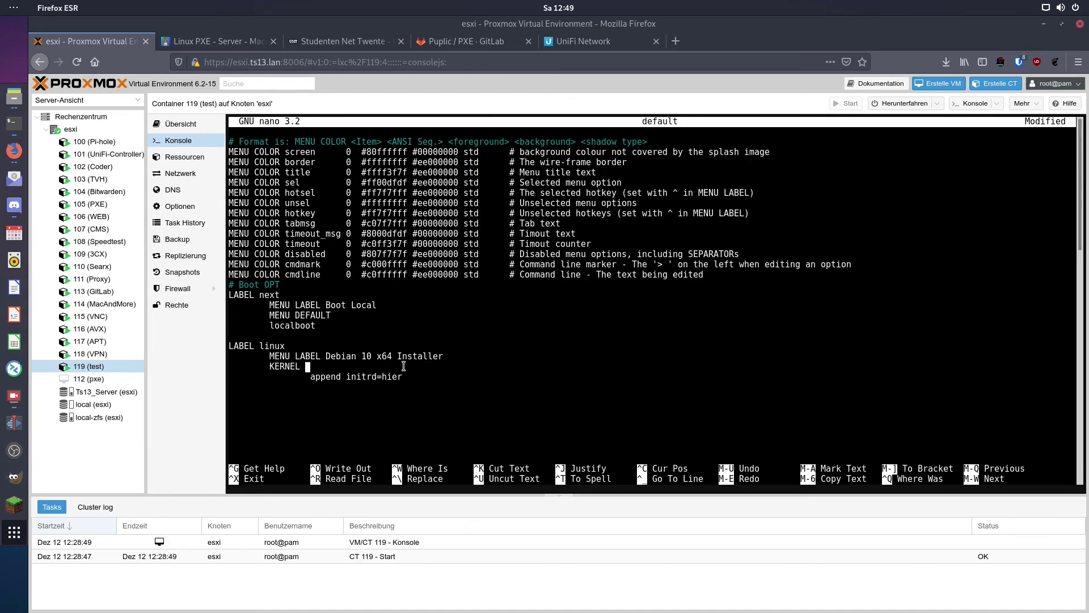
{"action": "type", "text": "debian/linux"}
{"action": "key", "text": "Return"}
{"action": "key", "text": "Tab"}
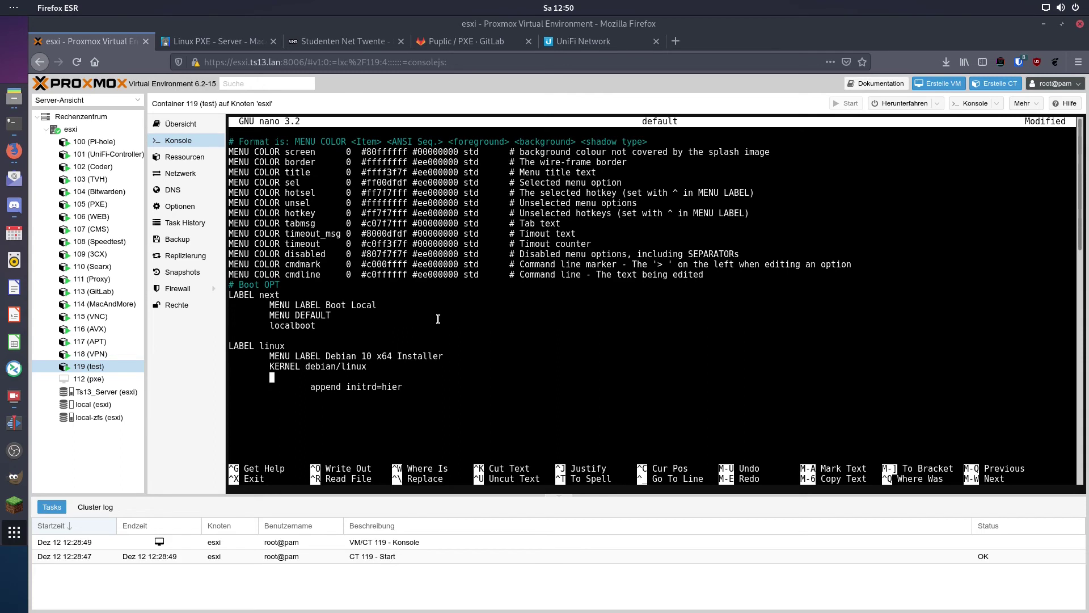
{"action": "key", "text": "ctrl+k"}
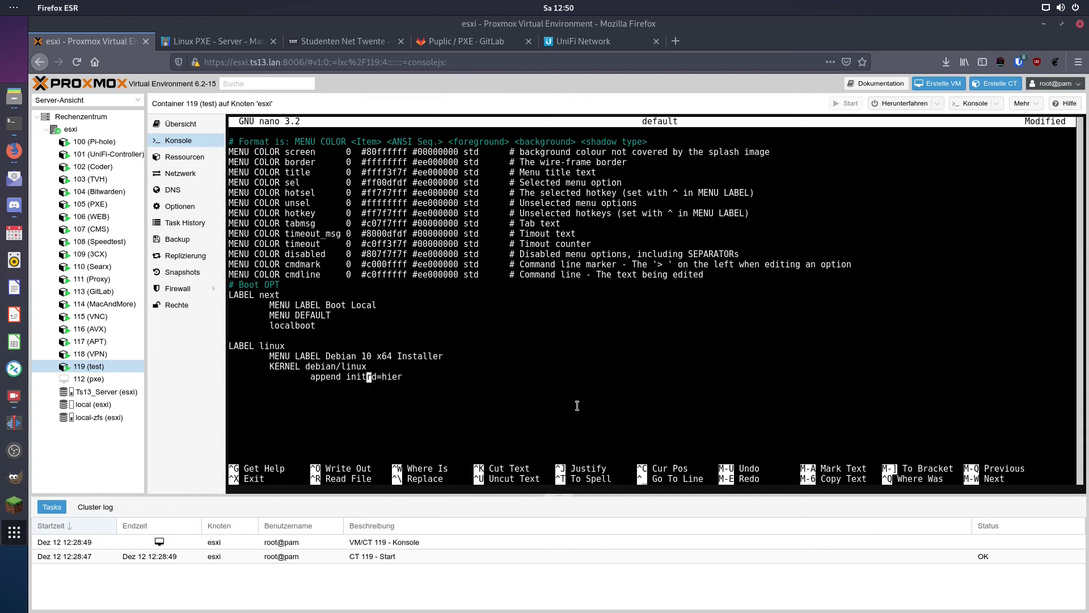
Replace initrd=hier with initrd=debian/ on the append line
{"action": "key", "text": "Left"}
{"action": "key", "text": "Left"}
{"action": "key", "text": "Left"}
{"action": "key", "text": "Left"}
{"action": "key", "text": "Left"}
{"action": "key", "text": "Left"}
{"action": "key", "text": "Left"}
{"action": "key", "text": "Left"}
{"action": "key", "text": "Left"}
{"action": "key", "text": "Left"}
{"action": "key", "text": "Right"}
{"action": "key", "text": "Right"}
{"action": "key", "text": "Right"}
{"action": "key", "text": "Right"}
{"action": "key", "text": "Right"}
{"action": "key", "text": "Right"}
{"action": "key", "text": "Right"}
{"action": "key", "text": "Right"}
{"action": "key", "text": "Right"}
{"action": "key", "text": "Right"}
{"action": "key", "text": "Right"}
{"action": "key", "text": "Right"}
{"action": "key", "text": "Right"}
{"action": "key", "text": "Right"}
{"action": "key", "text": "Right"}
{"action": "key", "text": "Right"}
{"action": "key", "text": "Right"}
{"action": "key", "text": "BackSpace"}
{"action": "key", "text": "BackSpace"}
{"action": "key", "text": "BackSpace"}
{"action": "key", "text": "BackSpace"}
{"action": "type", "text": "debian/"}
Copy the initrd.gz file name from Files and paste it, giving initrd=debian/initrd.gz
{"action": "left_click", "coordinate": [15, 97]}
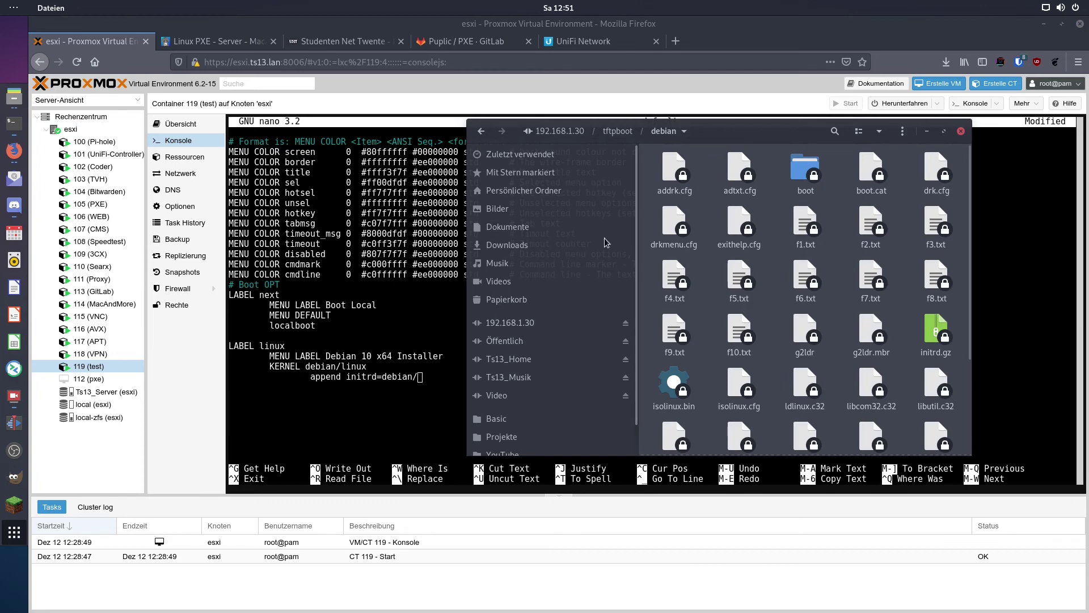
{"action": "scroll", "coordinate": [761, 250], "scroll_direction": "down", "scroll_amount": 3}
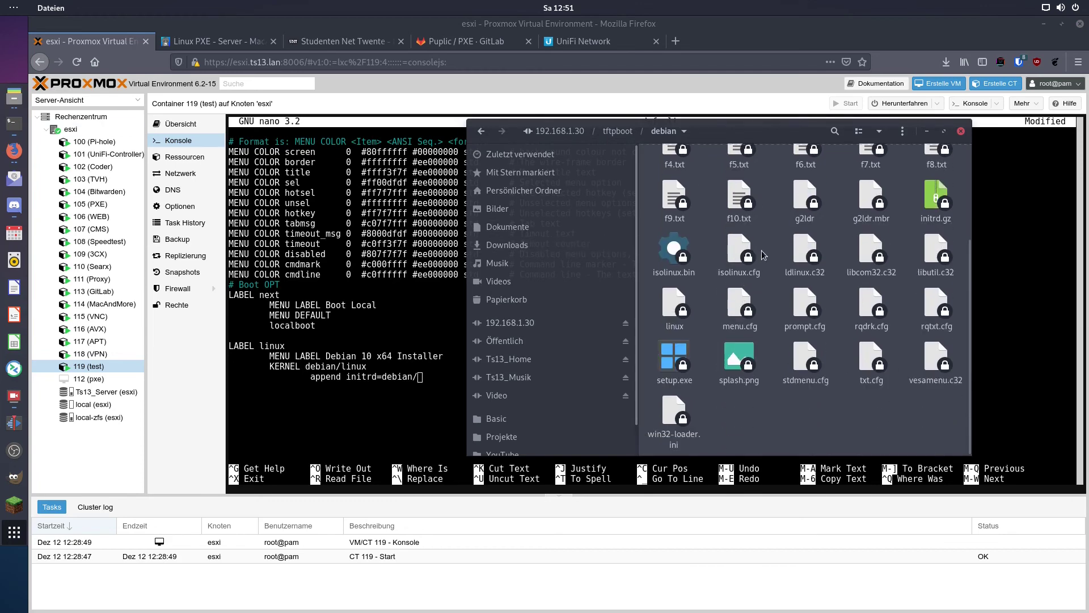
{"action": "right_click", "coordinate": [934, 202]}
{"action": "left_click", "coordinate": [884, 343]}
{"action": "key", "text": "ctrl+c"}
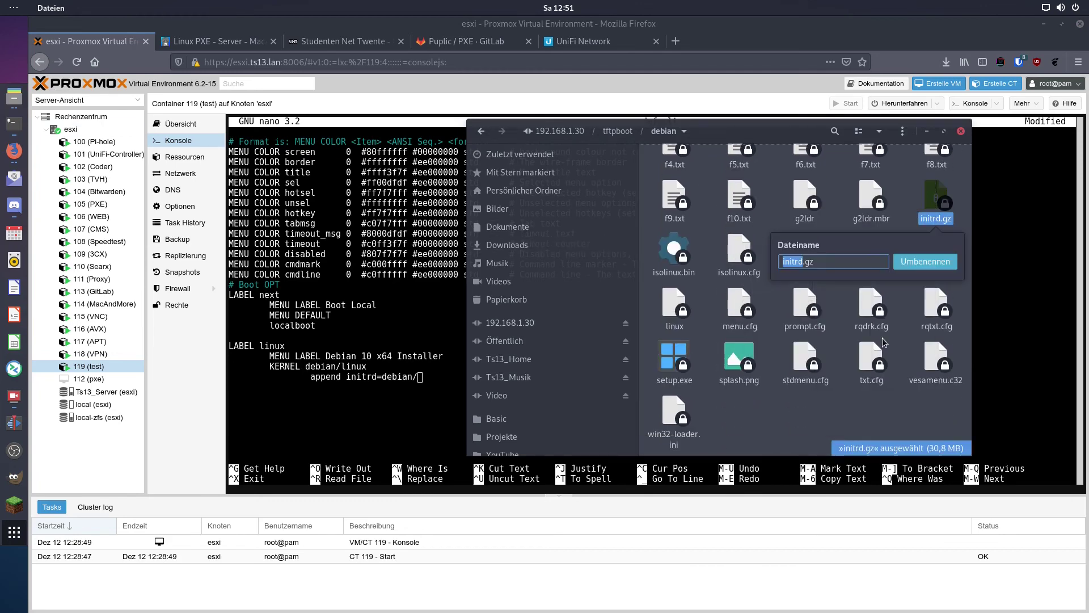
{"action": "right_click", "coordinate": [436, 379]}
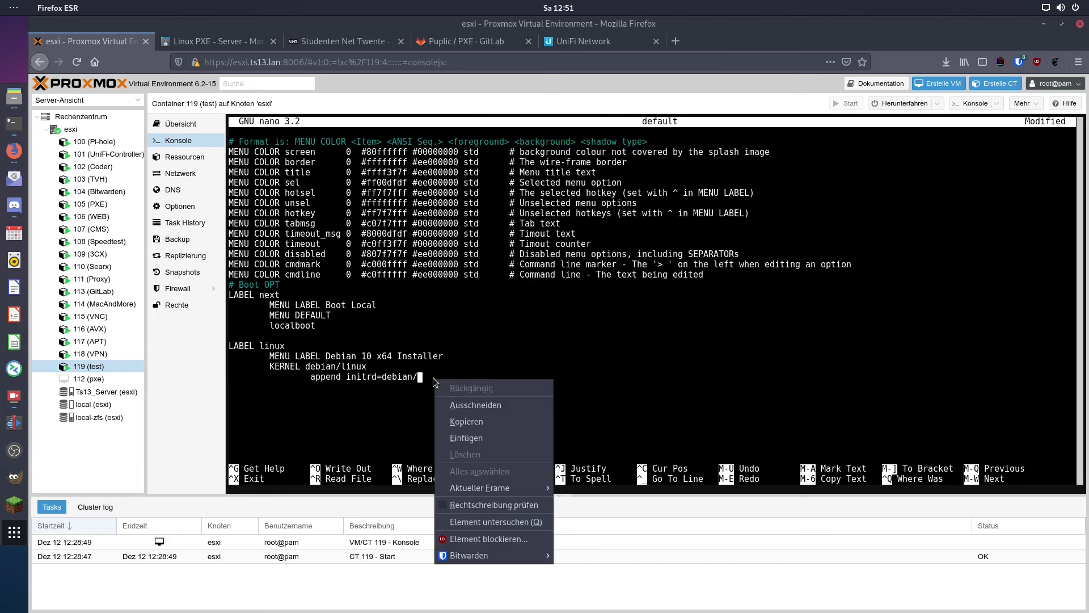
{"action": "left_click", "coordinate": [486, 438]}
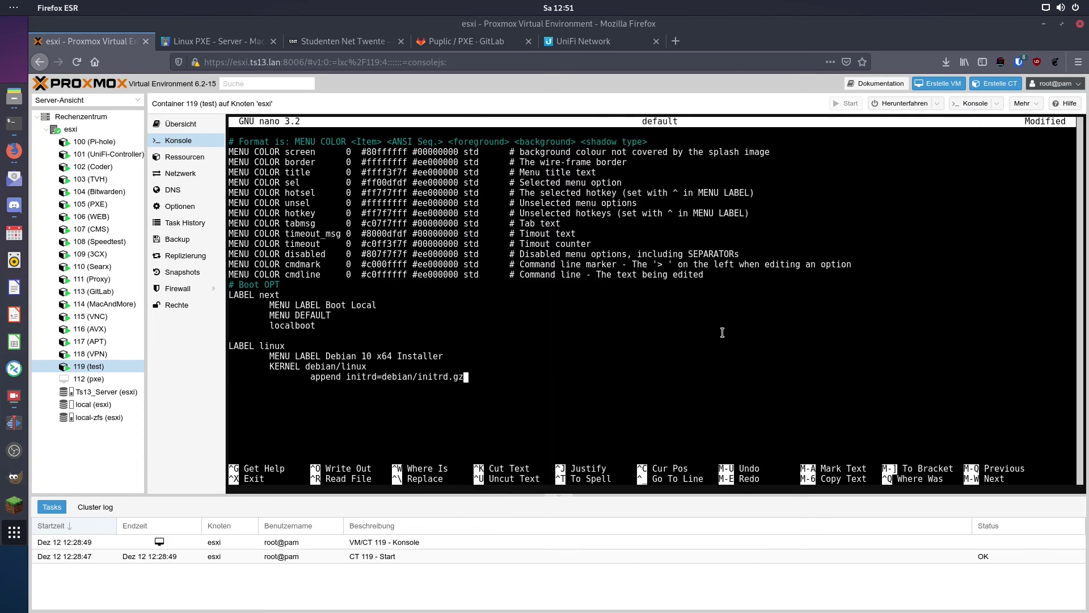
Save the default menu file, exit nano, and select VM 112 (pxe)
{"action": "key", "text": "ctrl+x"}
{"action": "key", "text": "y"}
{"action": "key", "text": "Return"}
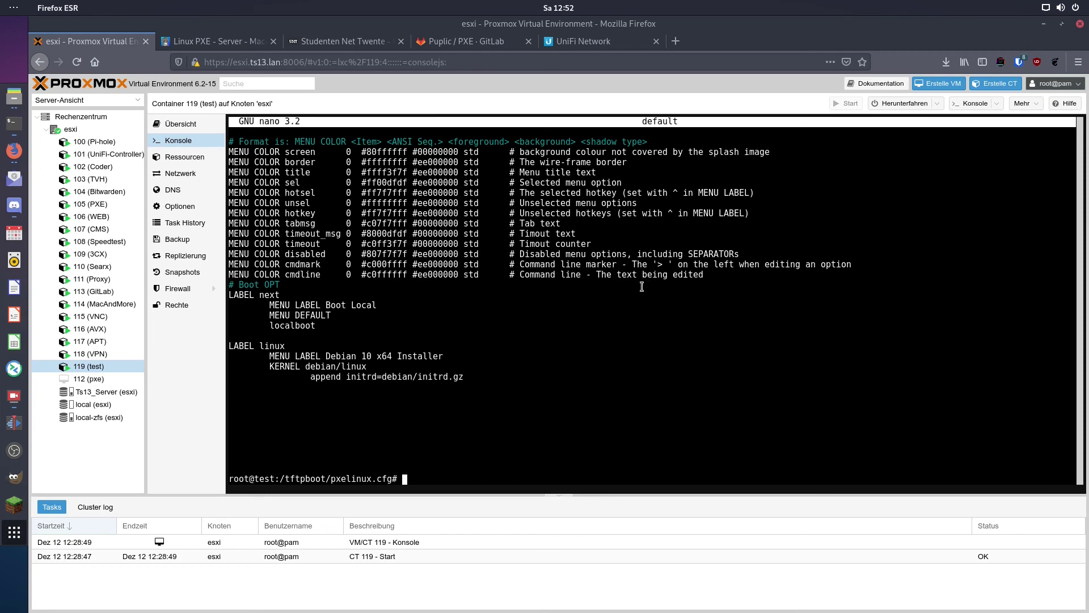
{"action": "left_click", "coordinate": [89, 379]}
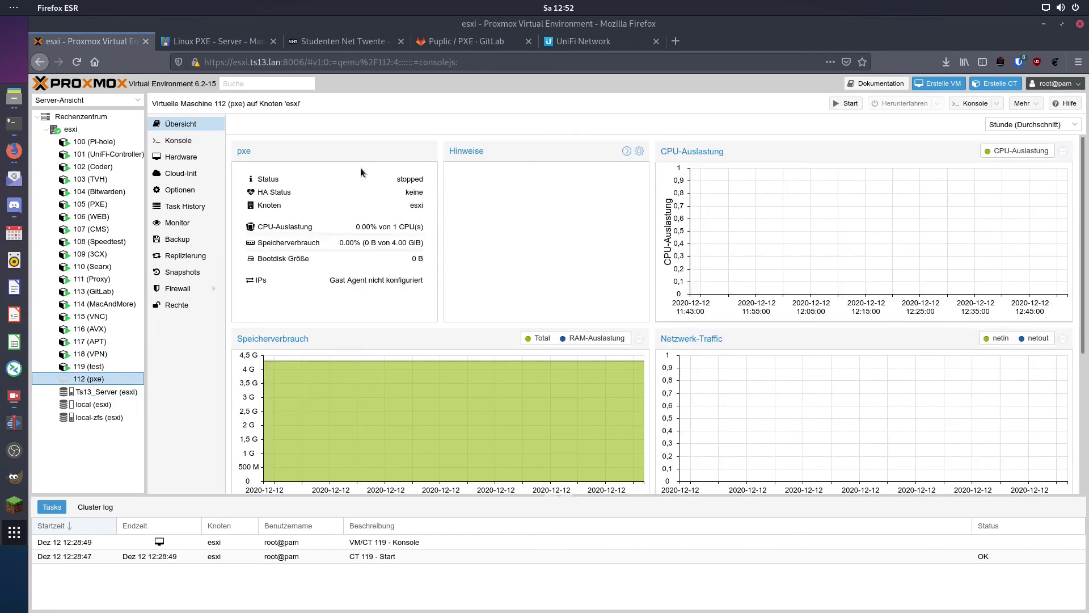
Start VM 112 (pxe) and open its noVNC console in the screen centre
{"action": "left_click", "coordinate": [845, 102]}
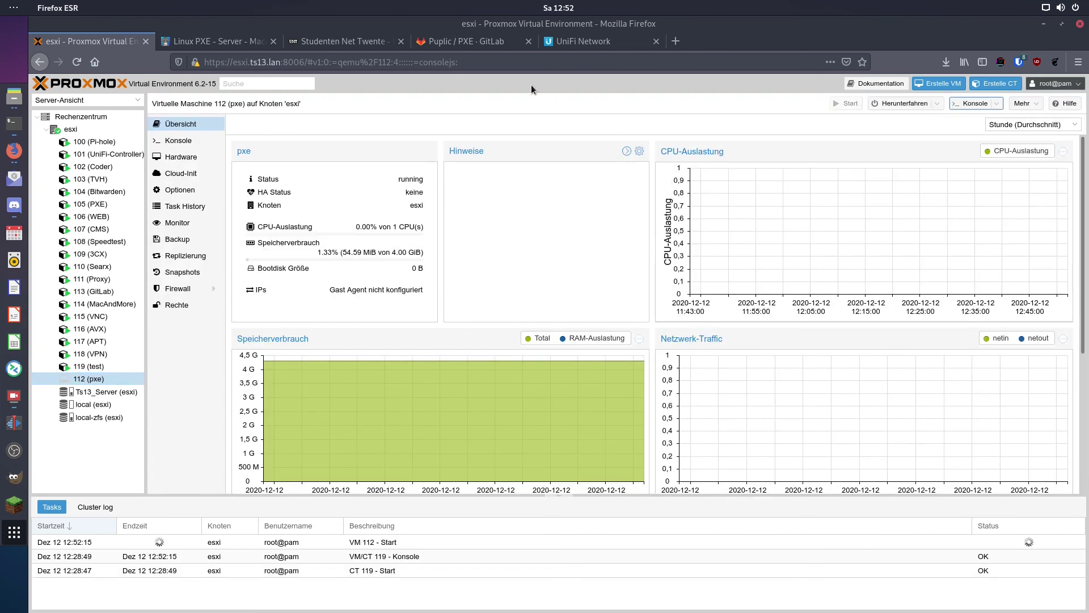
{"action": "left_click", "coordinate": [973, 104]}
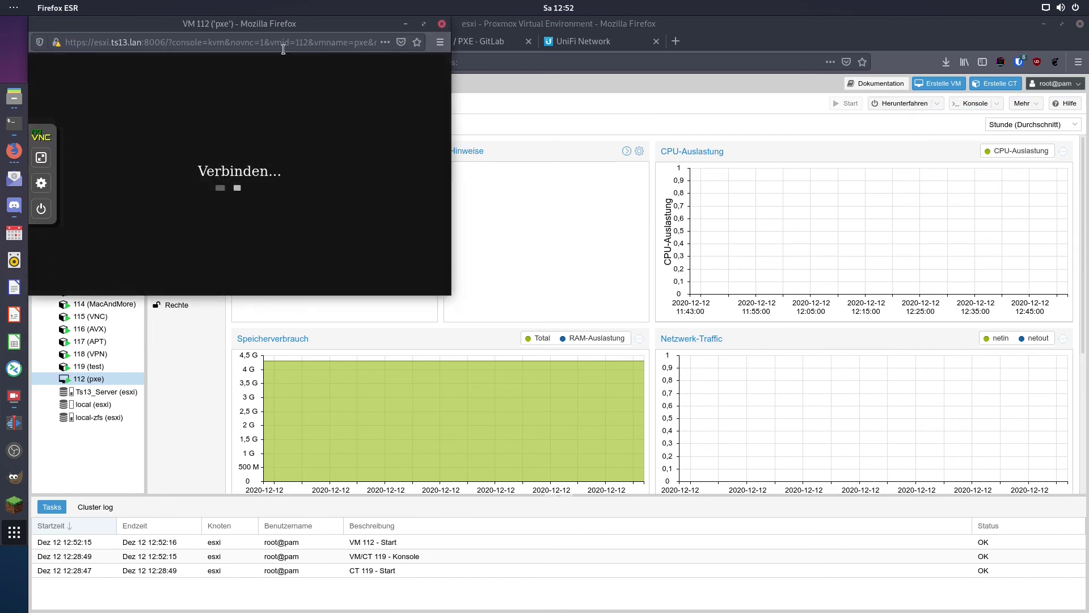
{"action": "left_click_drag", "start_coordinate": [252, 26], "coordinate": [542, 85]}
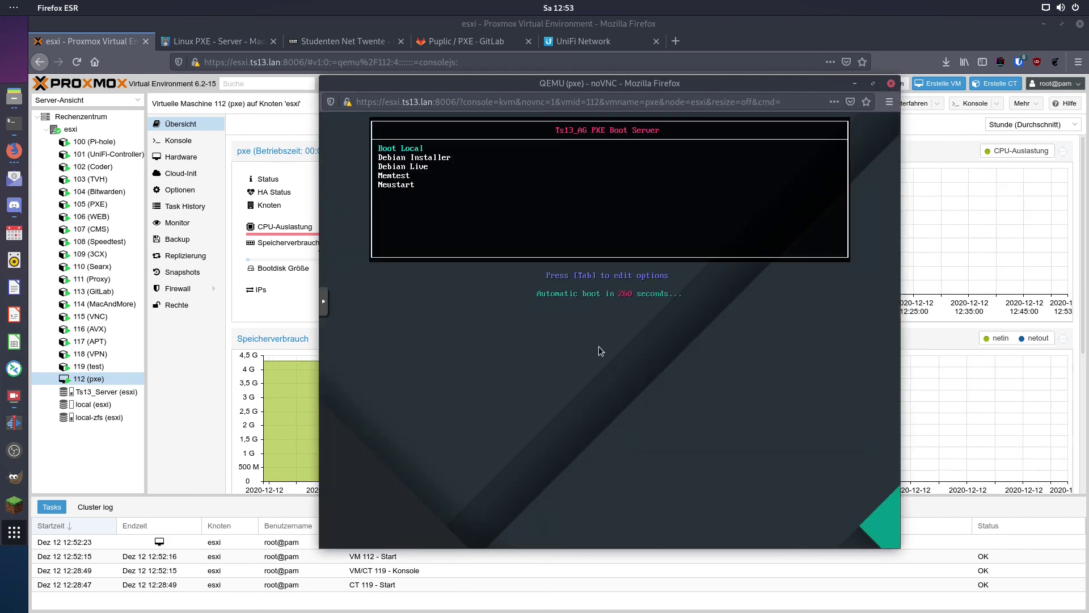
Choose Debian Installer in the PXE menu and boot it to the language list
{"action": "key", "text": "Down"}
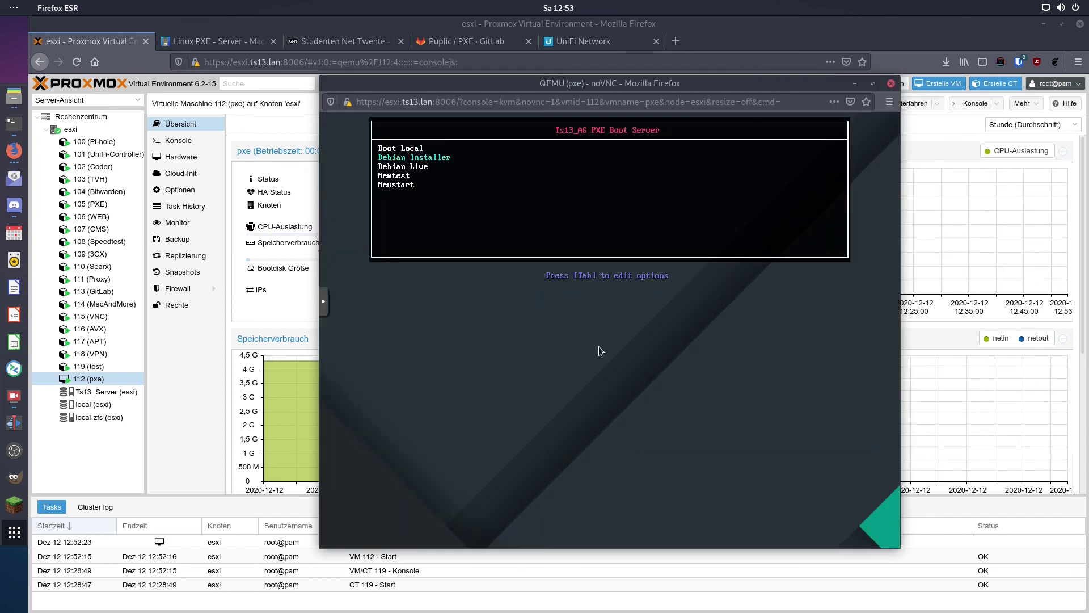
{"action": "key", "text": "Up"}
{"action": "key", "text": "Down"}
{"action": "key", "text": "Down"}
{"action": "key", "text": "Down"}
{"action": "key", "text": "Down"}
{"action": "key", "text": "Up"}
{"action": "key", "text": "Up"}
{"action": "key", "text": "Up"}
{"action": "key", "text": "Return"}
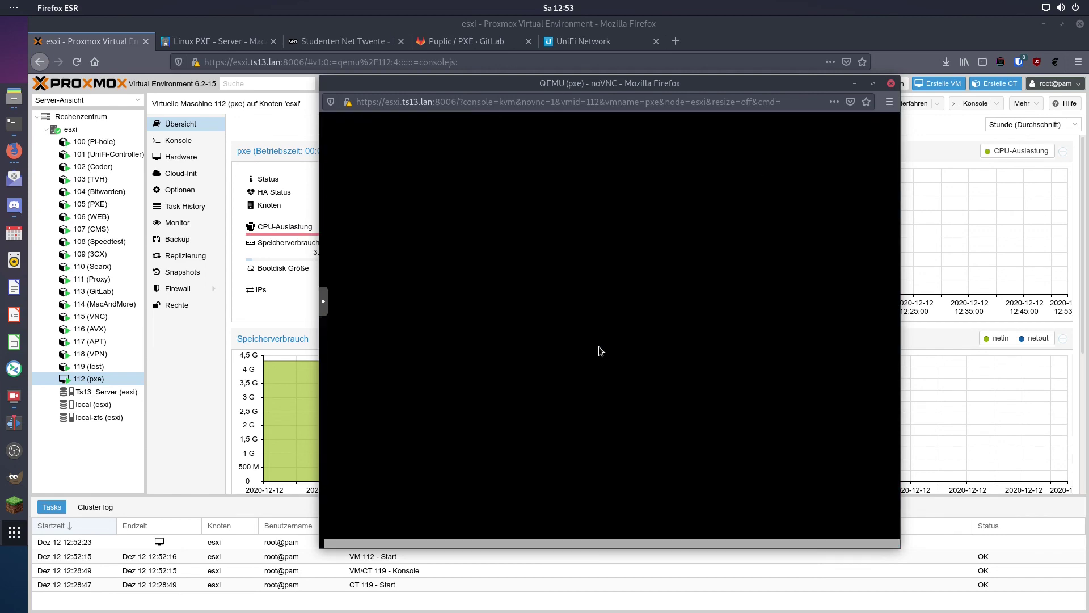
{"action": "key", "text": "Up"}
{"action": "key", "text": "Up"}
{"action": "key", "text": "Up"}
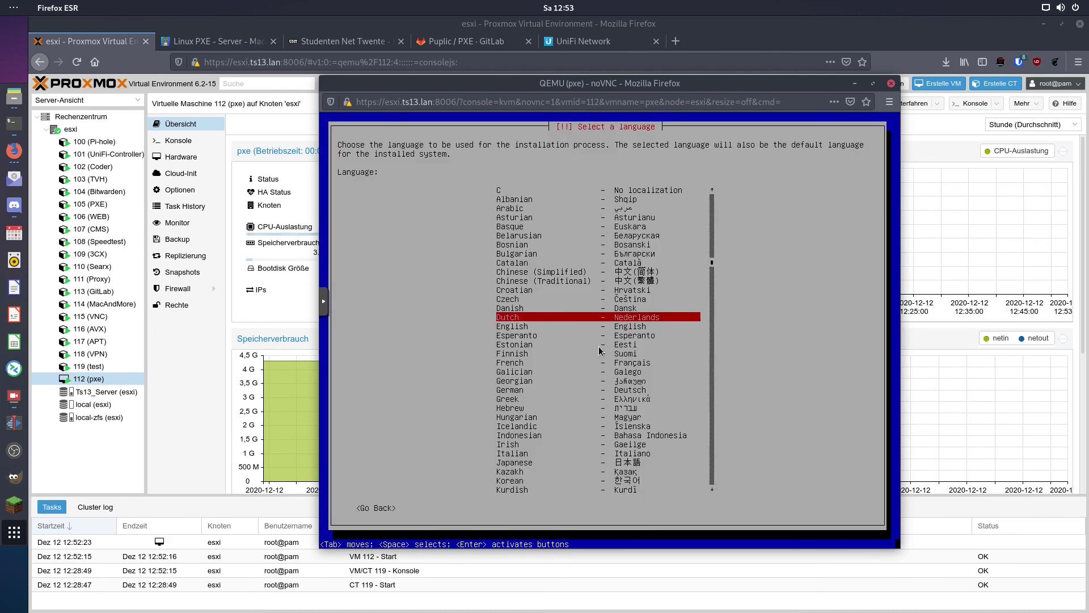